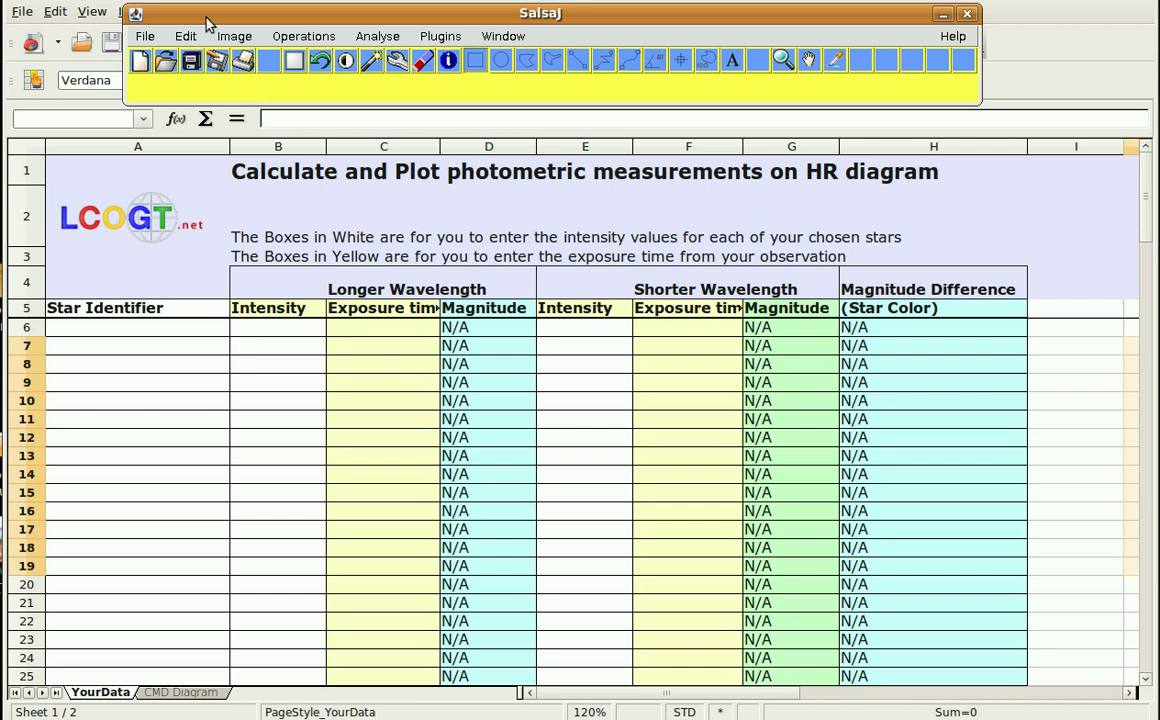
Step: Open the blue-filter image NGC957-3-B-1.fits in SalsaJ
left_click(145, 40)
left_click(149, 73)
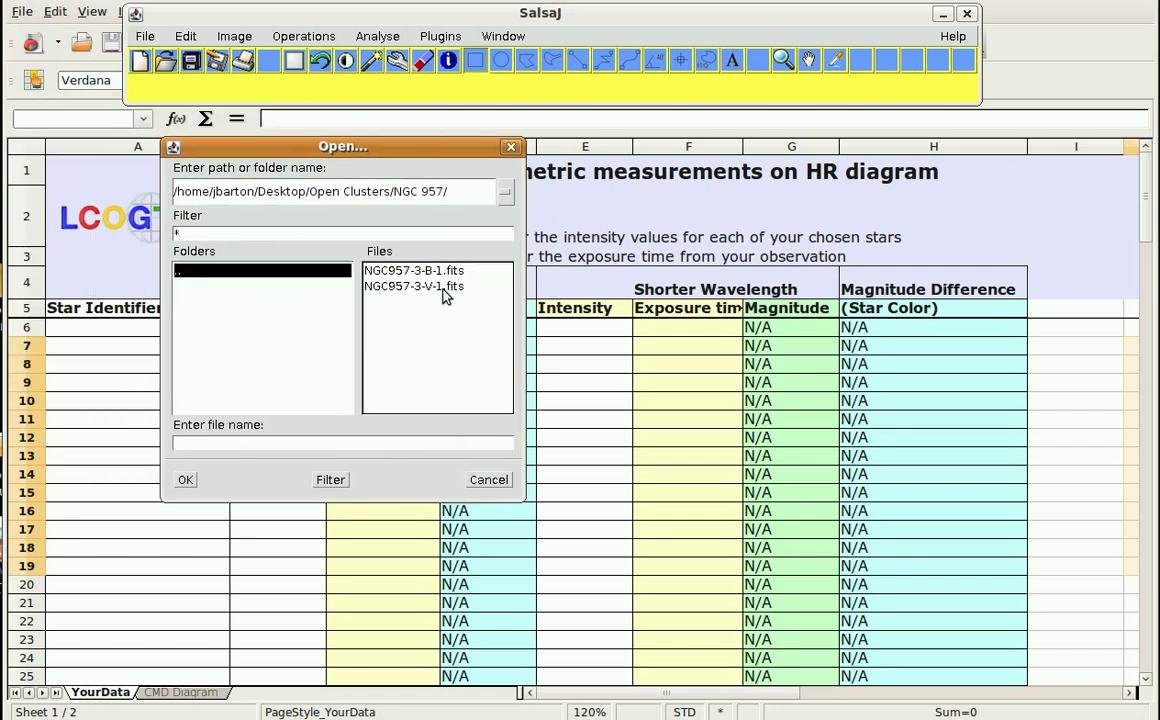
left_click(425, 272)
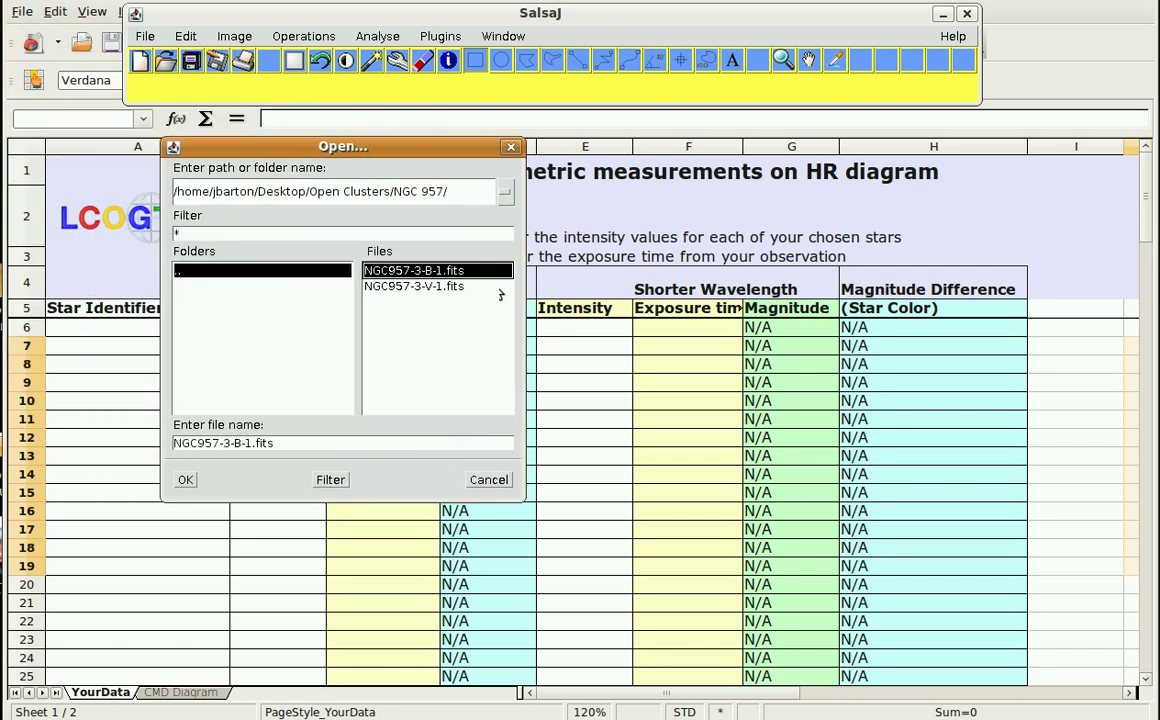
left_click(185, 480)
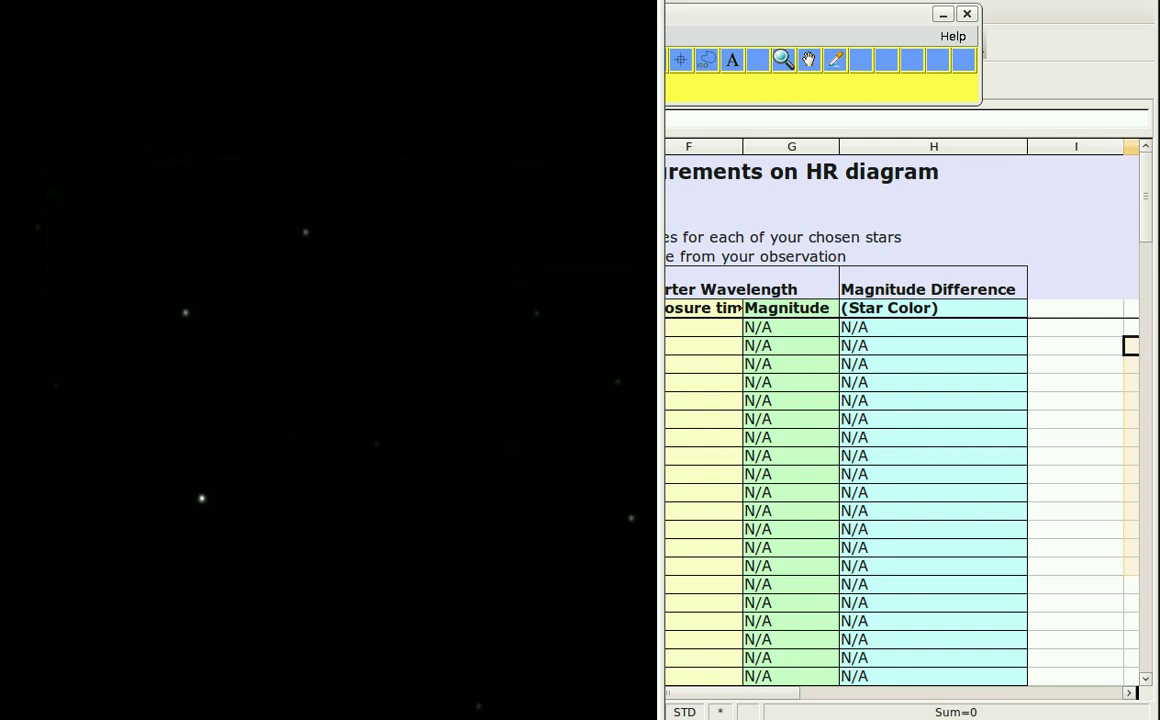
Step: Zoom the B image out to 50% and auto-stretch its brightness and contrast
left_click(785, 60)
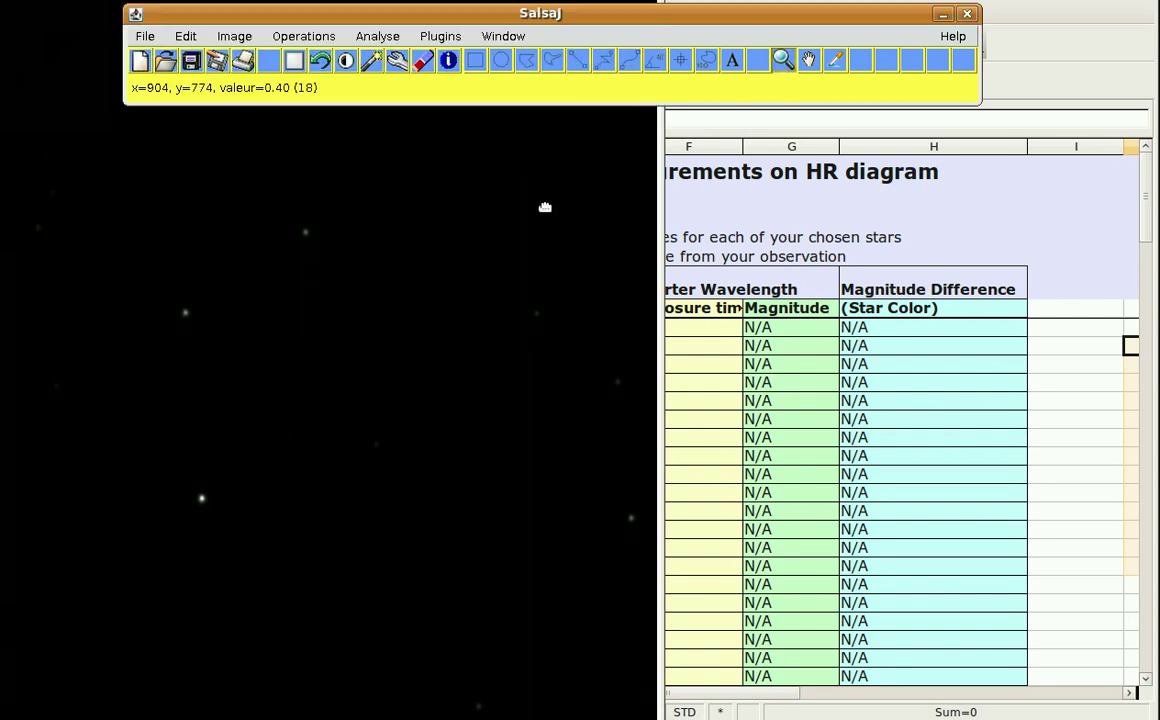
right_click(322, 242)
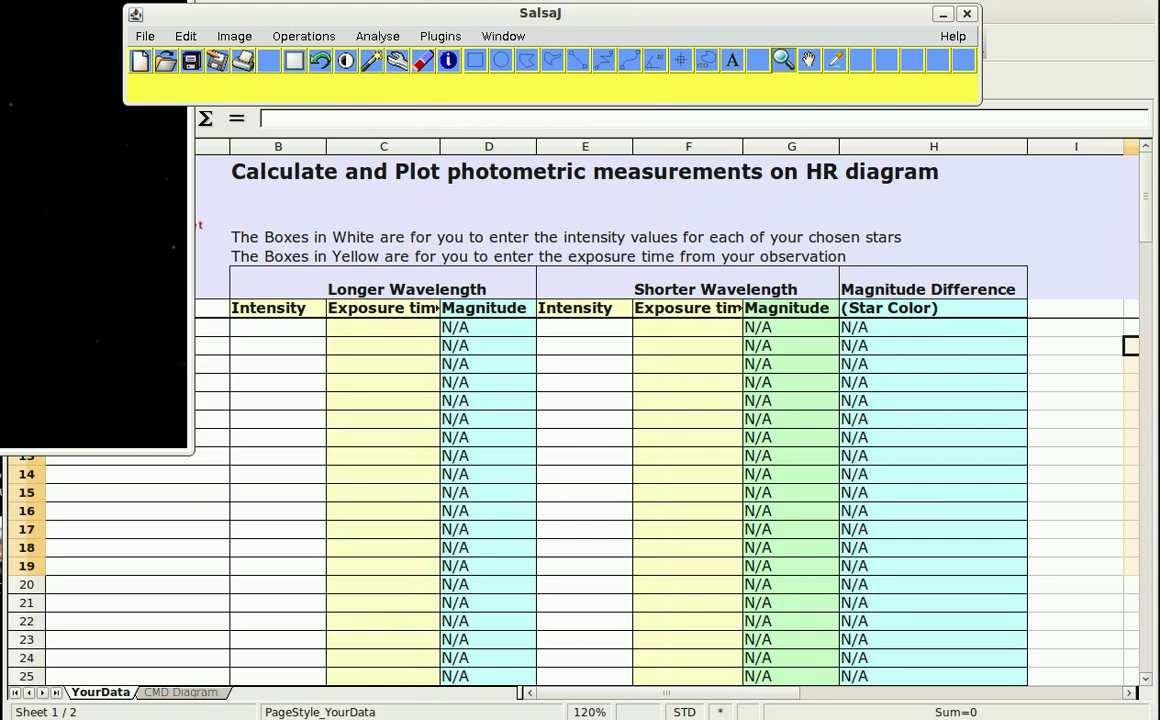
mouse_move(426, 145)
left_mouse_down()
mouse_move(426, 125)
mouse_move(410, 127)
left_mouse_up()
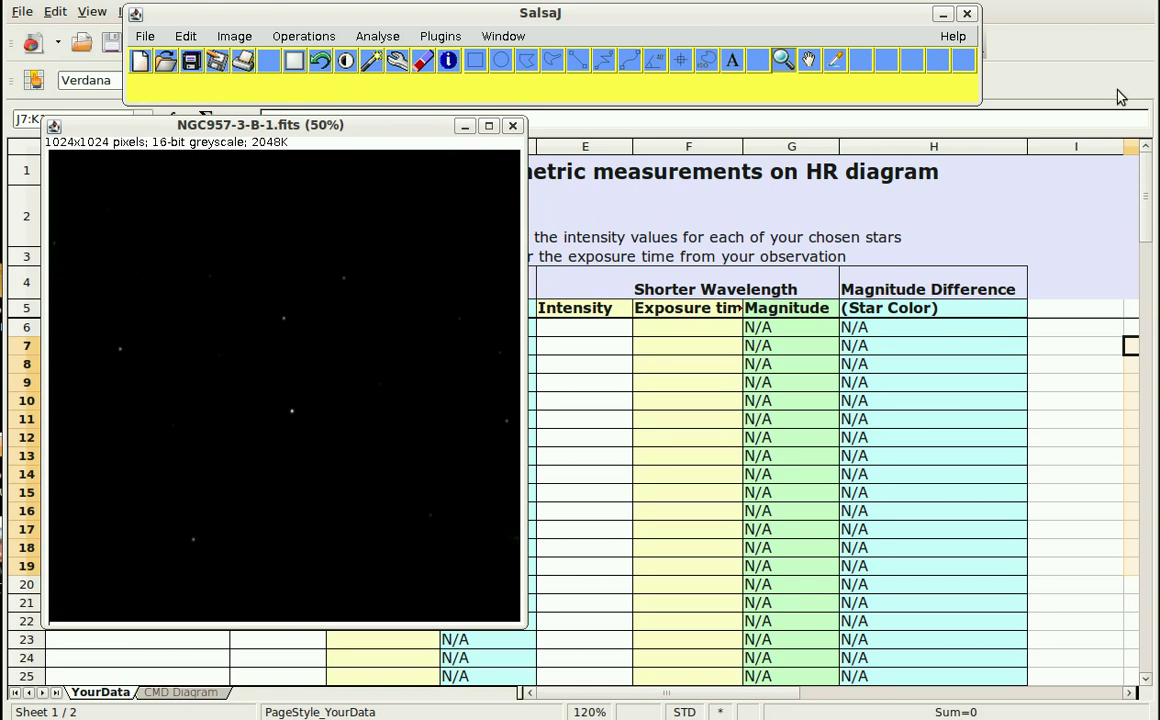
left_click_drag(1070, 140, 642, 147)
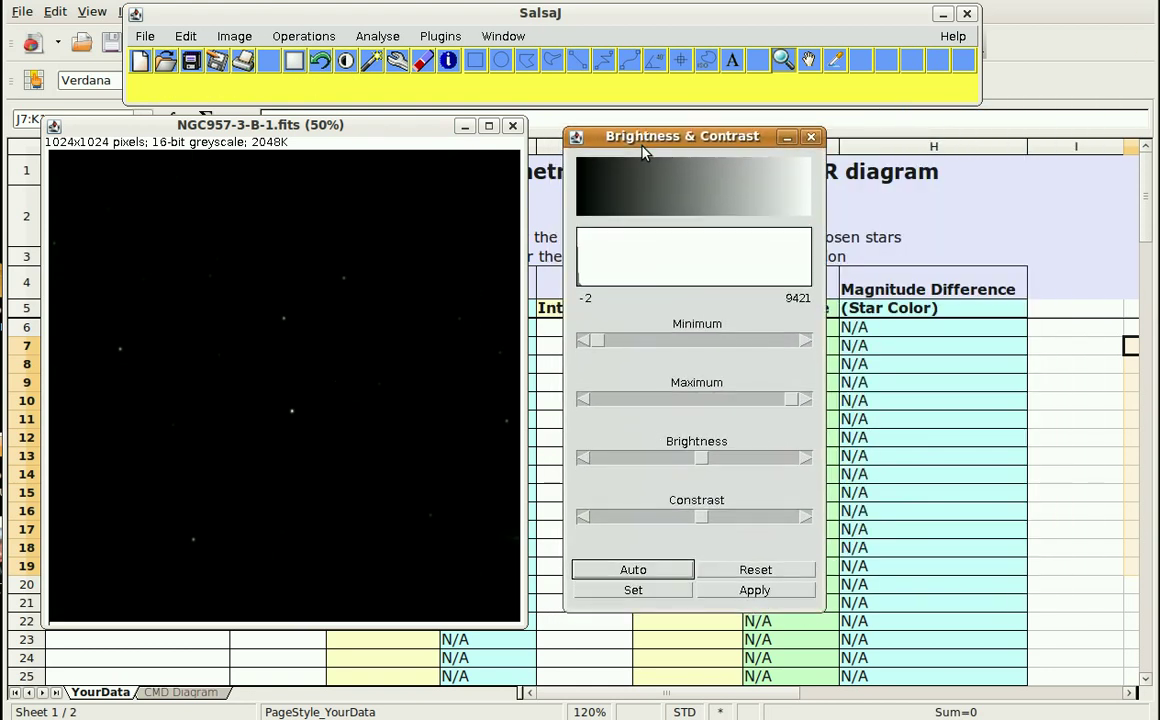
left_click(634, 569)
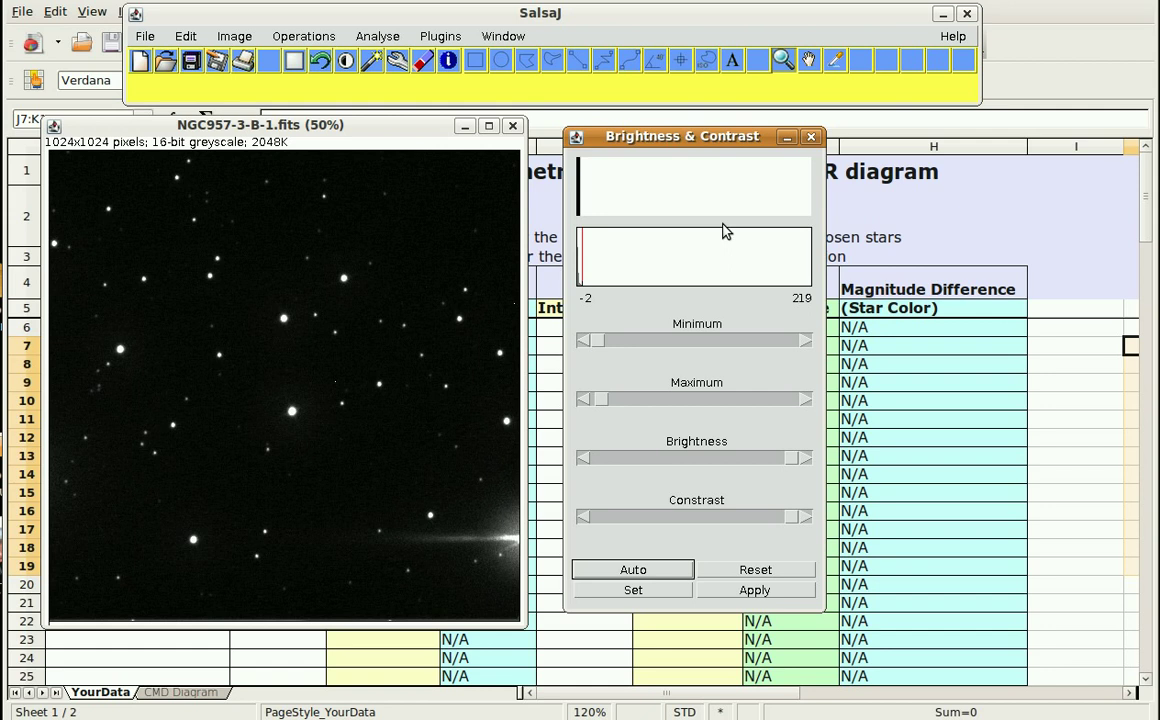
Step: Open the NGC957-3-V-1.fits image in SalsaJ
left_click(143, 37)
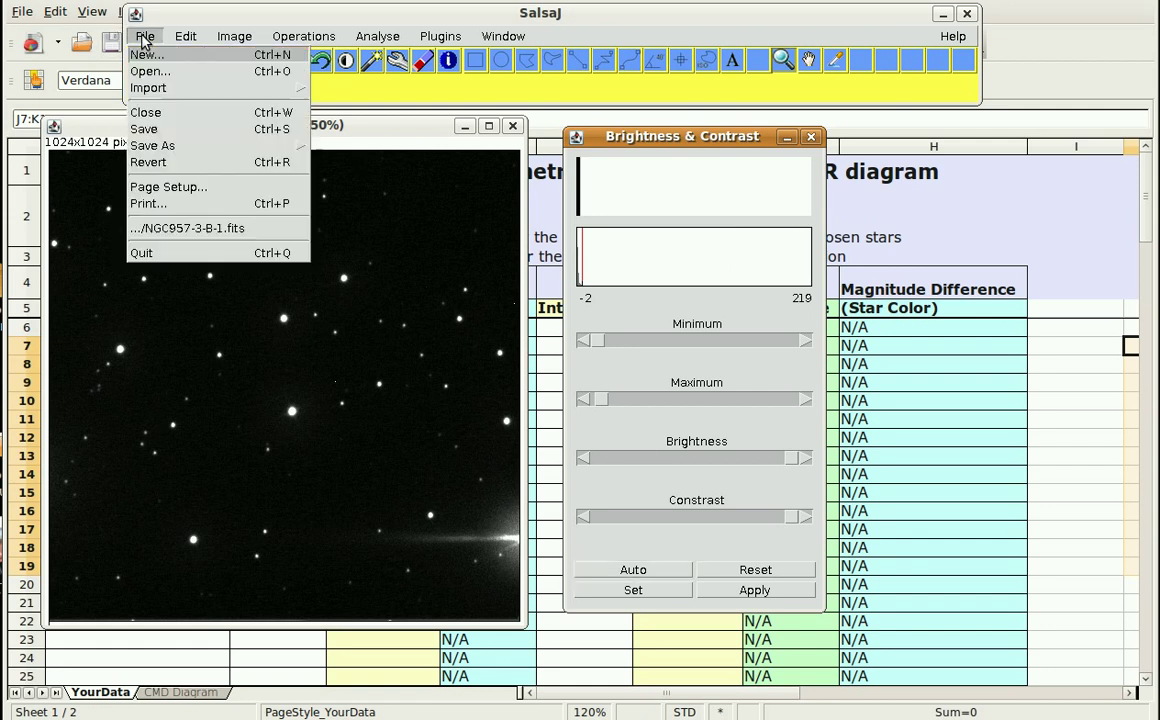
left_click(150, 72)
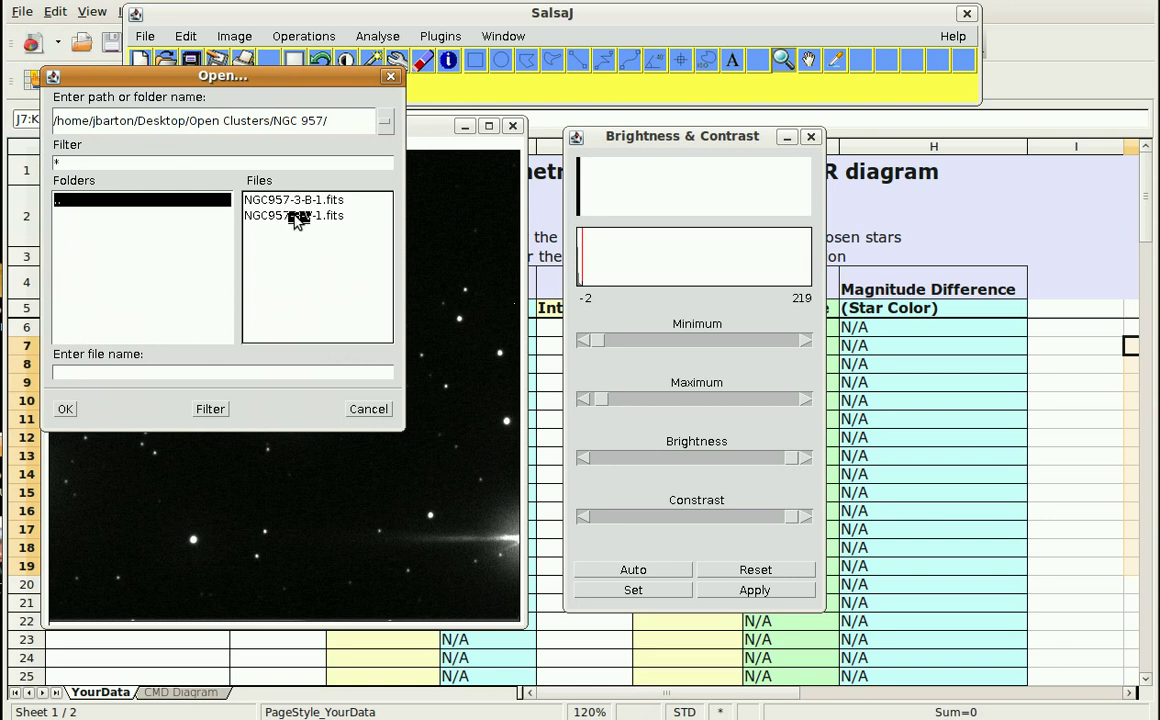
left_click(297, 217)
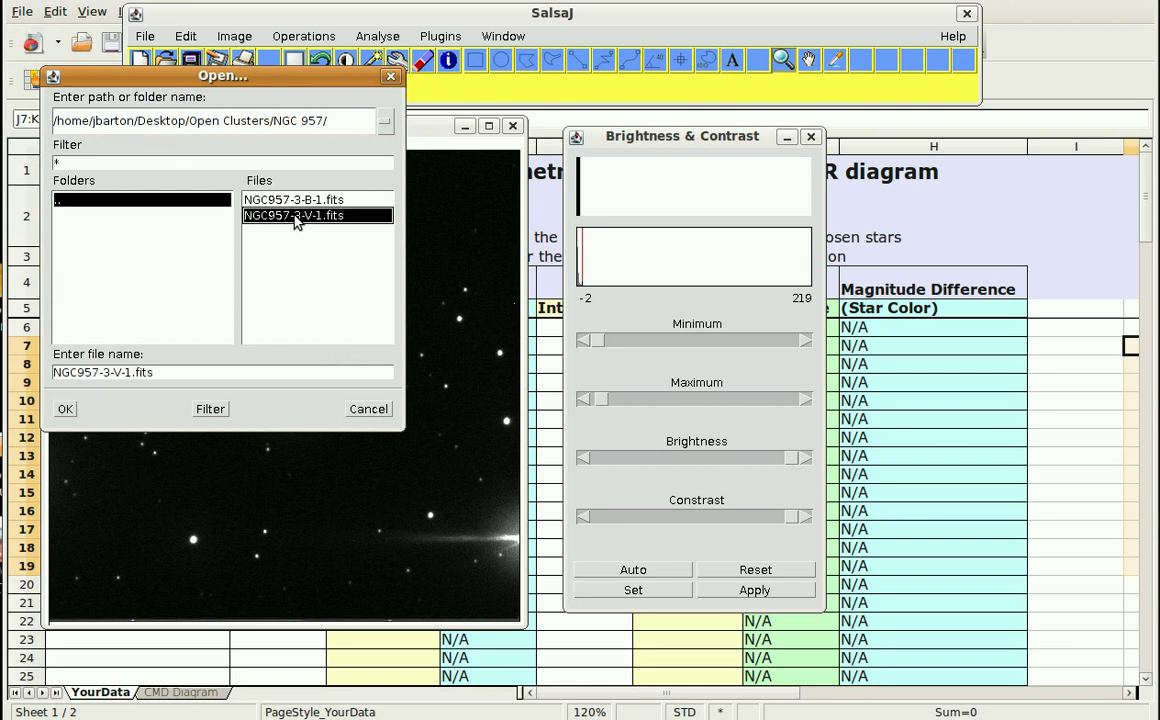
left_click(65, 409)
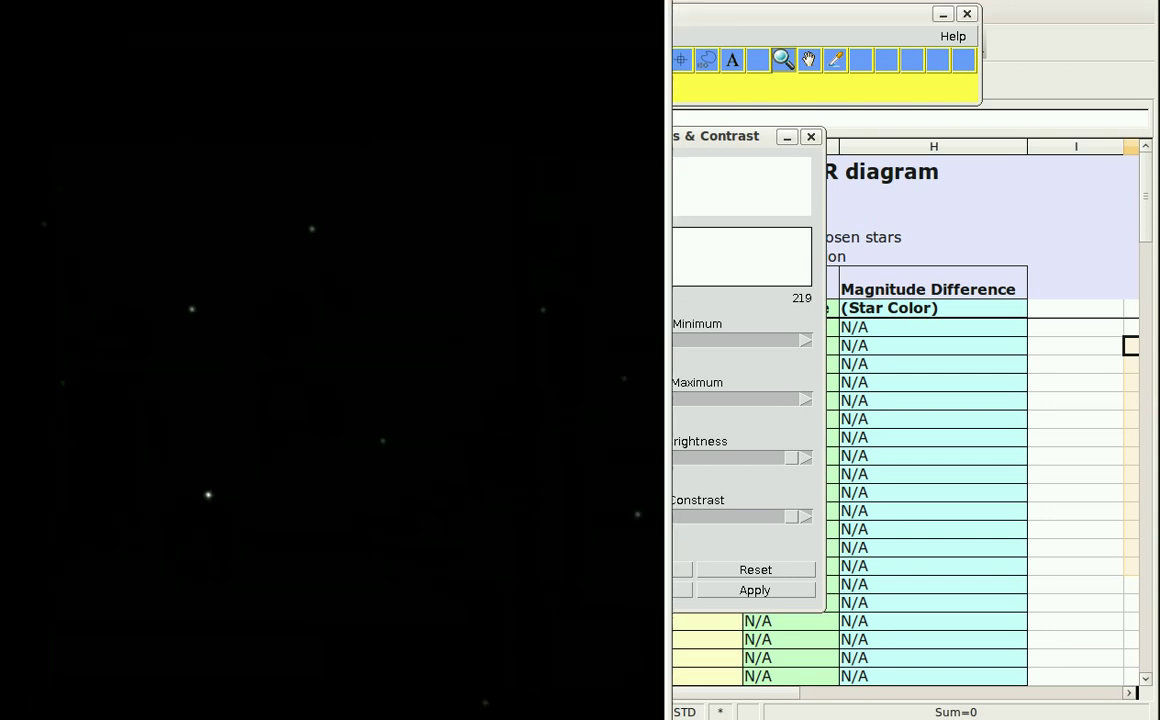
Step: Zoom the V image to 50% beside the B image and auto-stretch its contrast
left_click(783, 60)
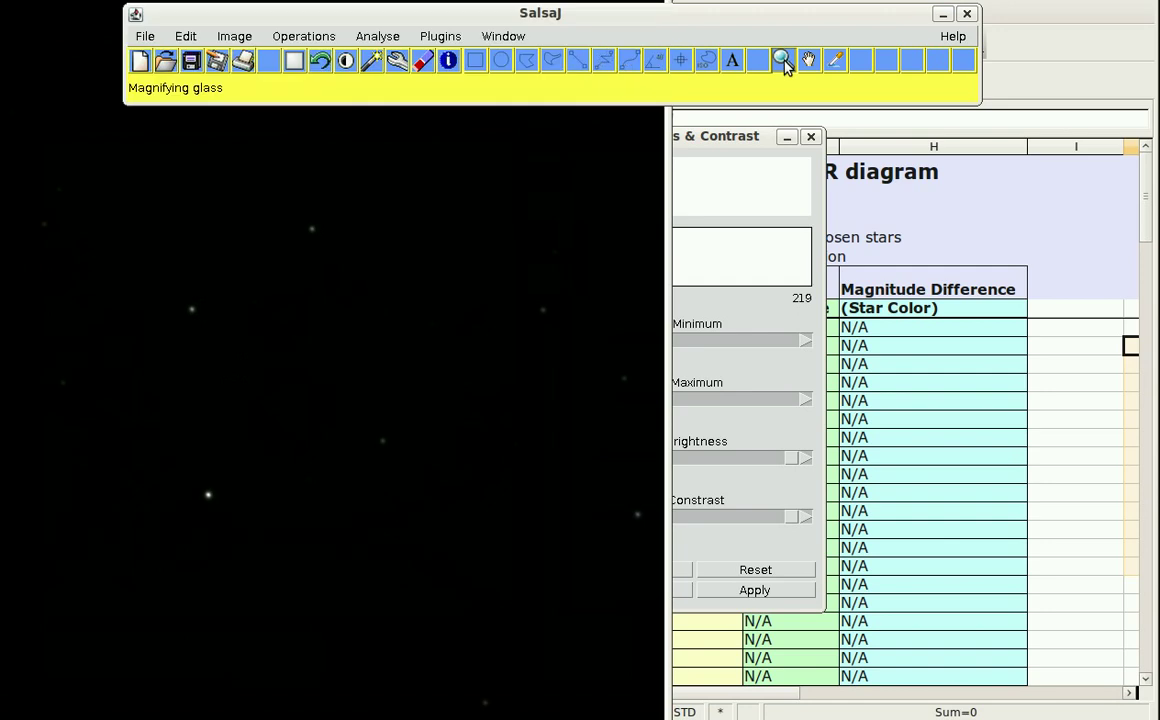
right_click(258, 264)
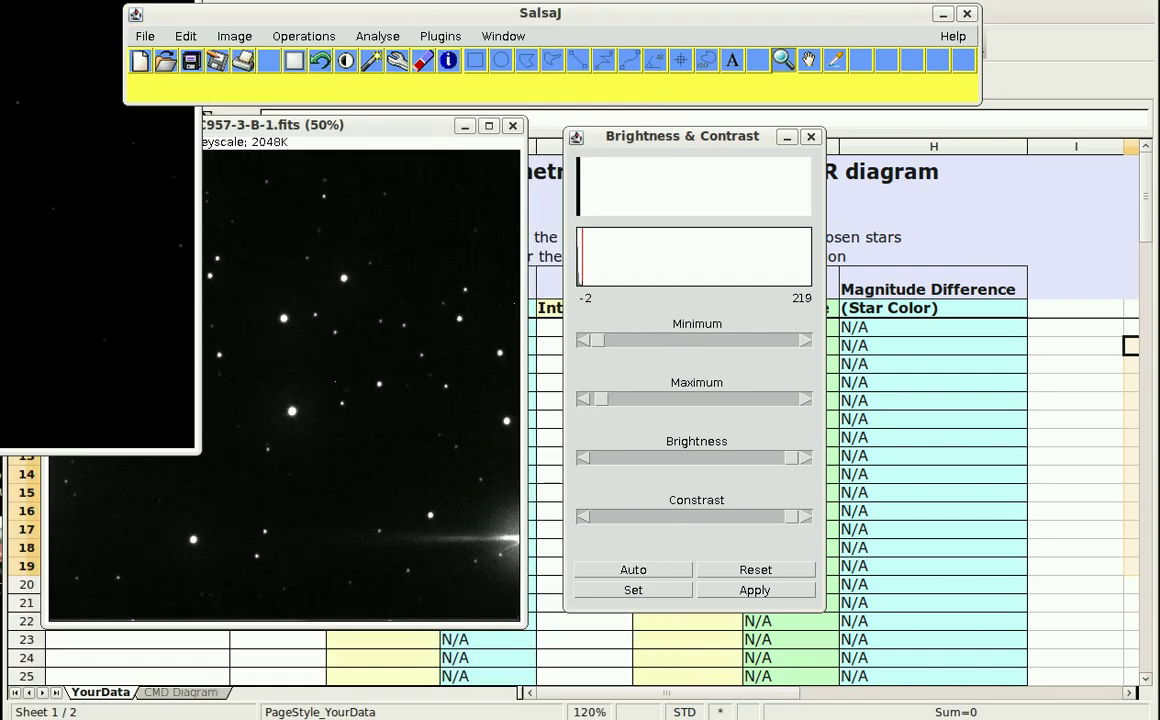
left_click_drag(54, 5, 878, 125)
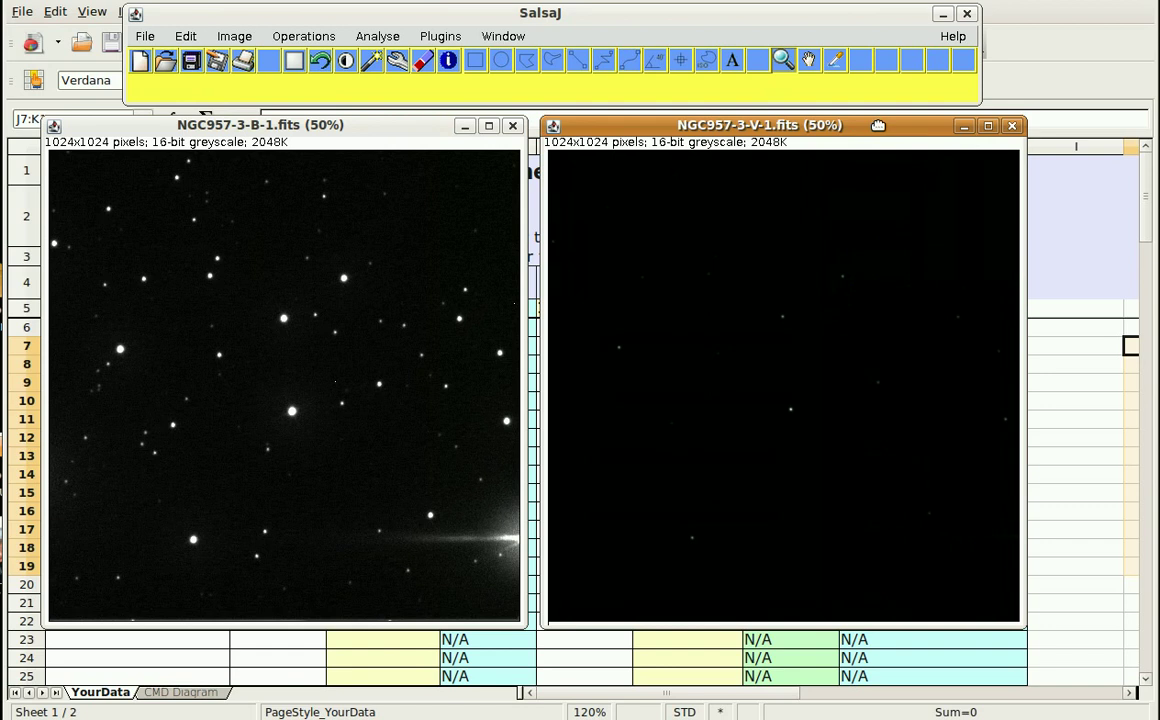
left_click(348, 63)
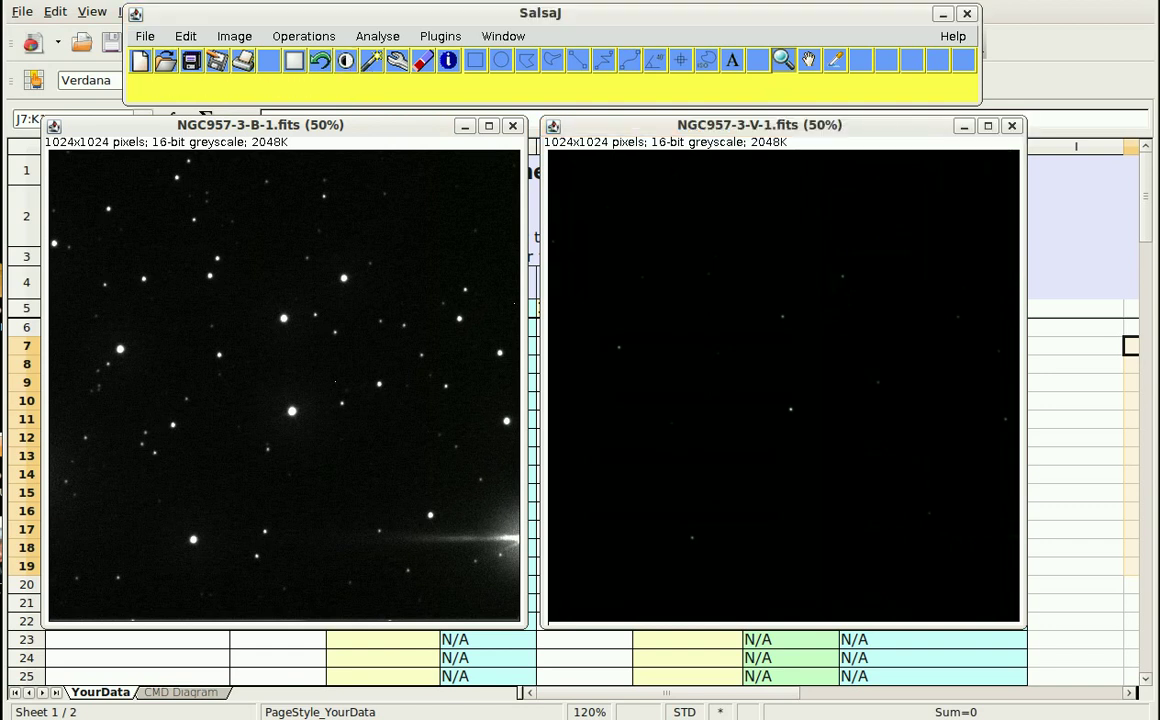
key("ctrl+shift+c")
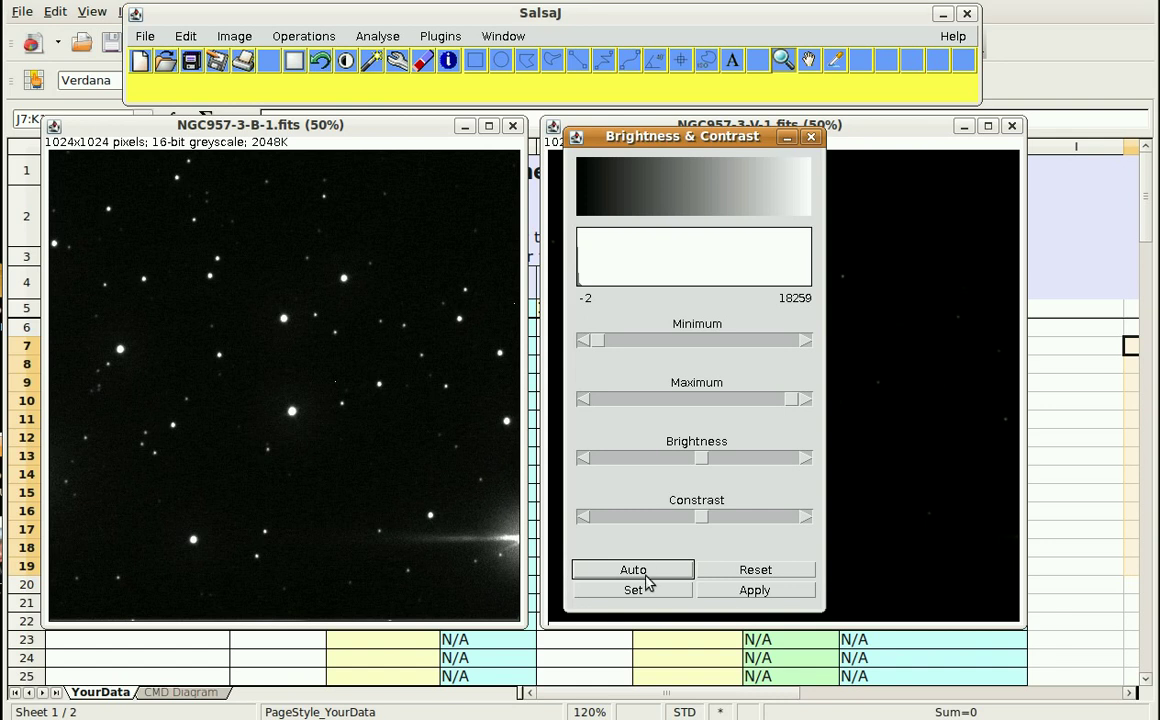
left_click(646, 578)
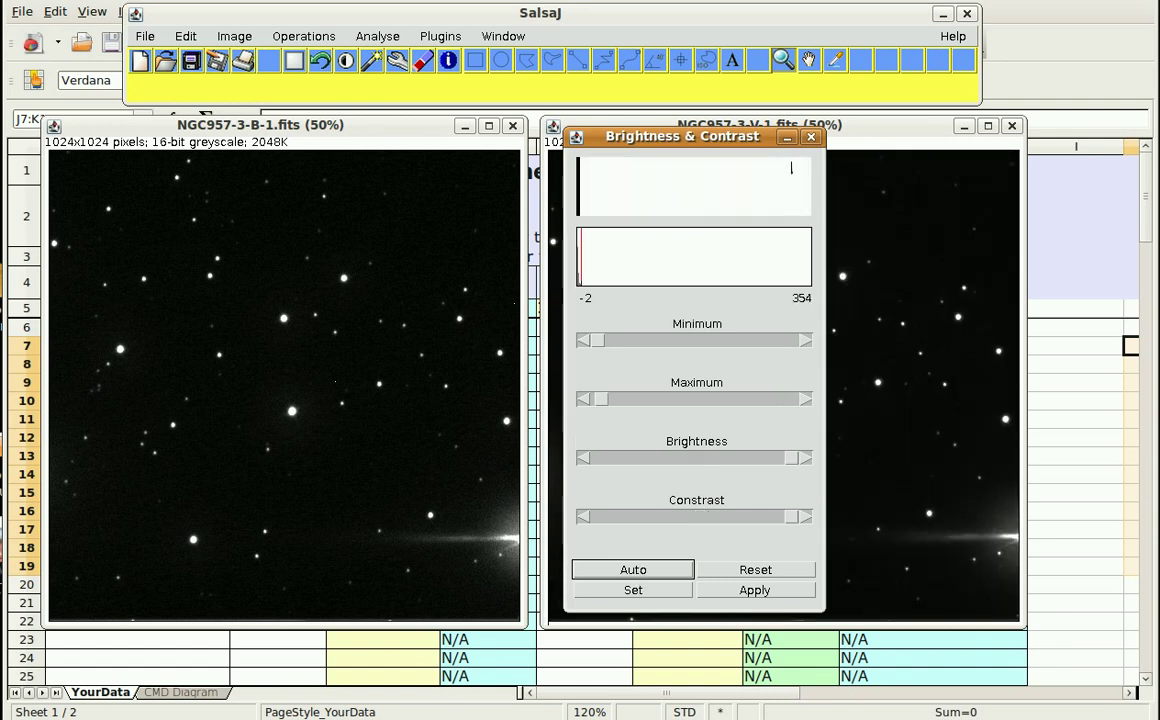
left_click(811, 136)
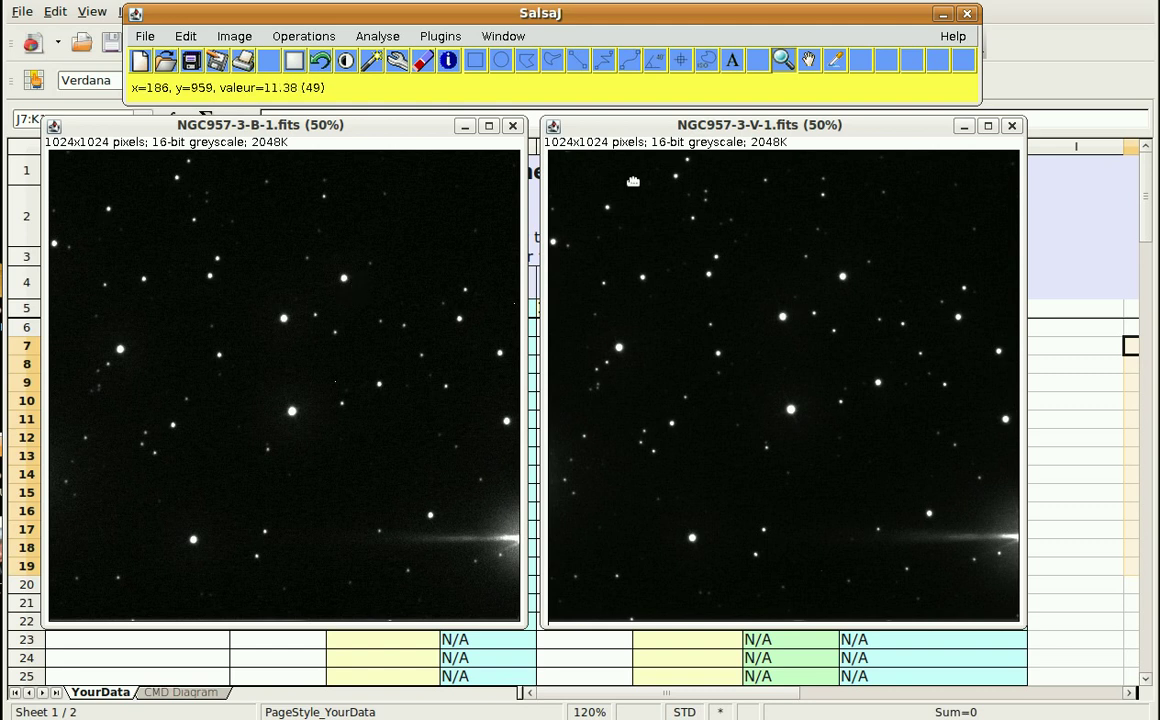
Step: In Photometry Settings, set Star Radius to Forced Radius with value 12
left_click(377, 40)
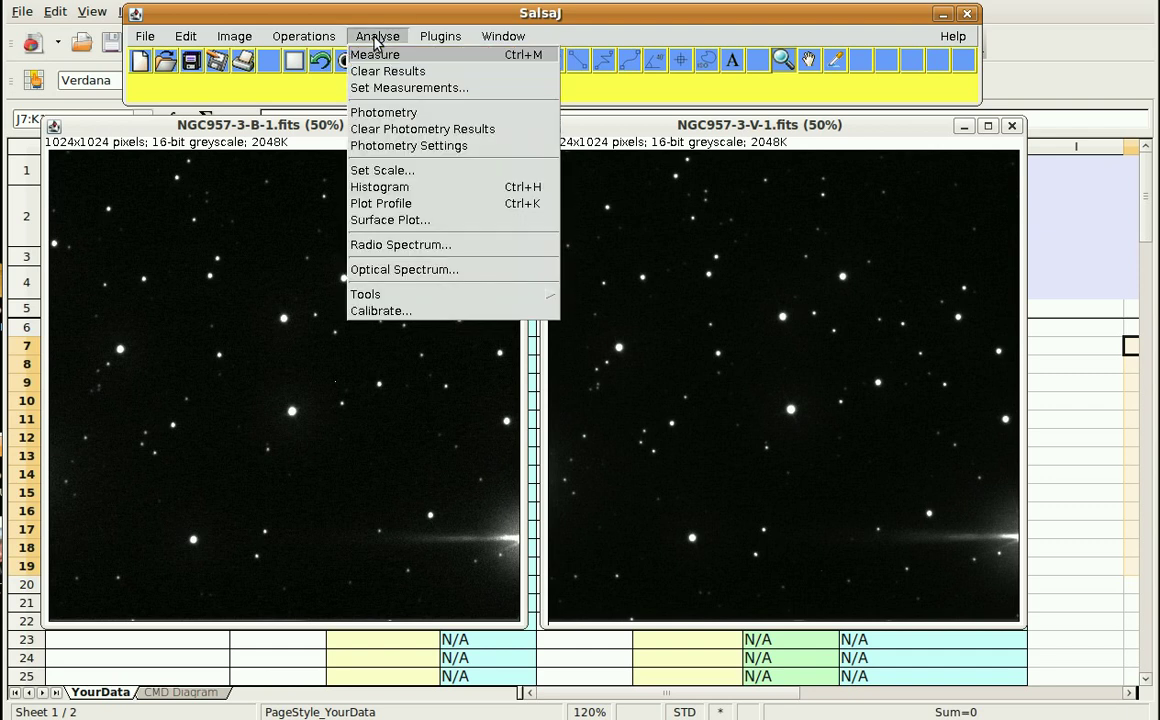
left_click(396, 146)
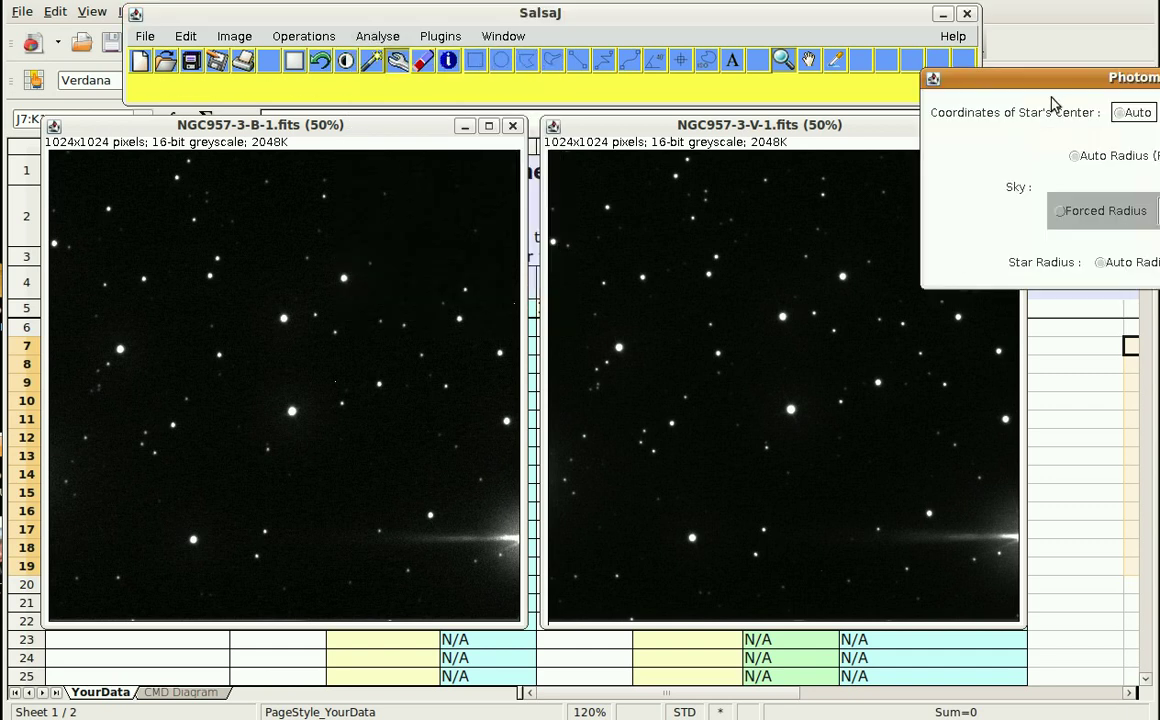
left_click_drag(1052, 93, 585, 163)
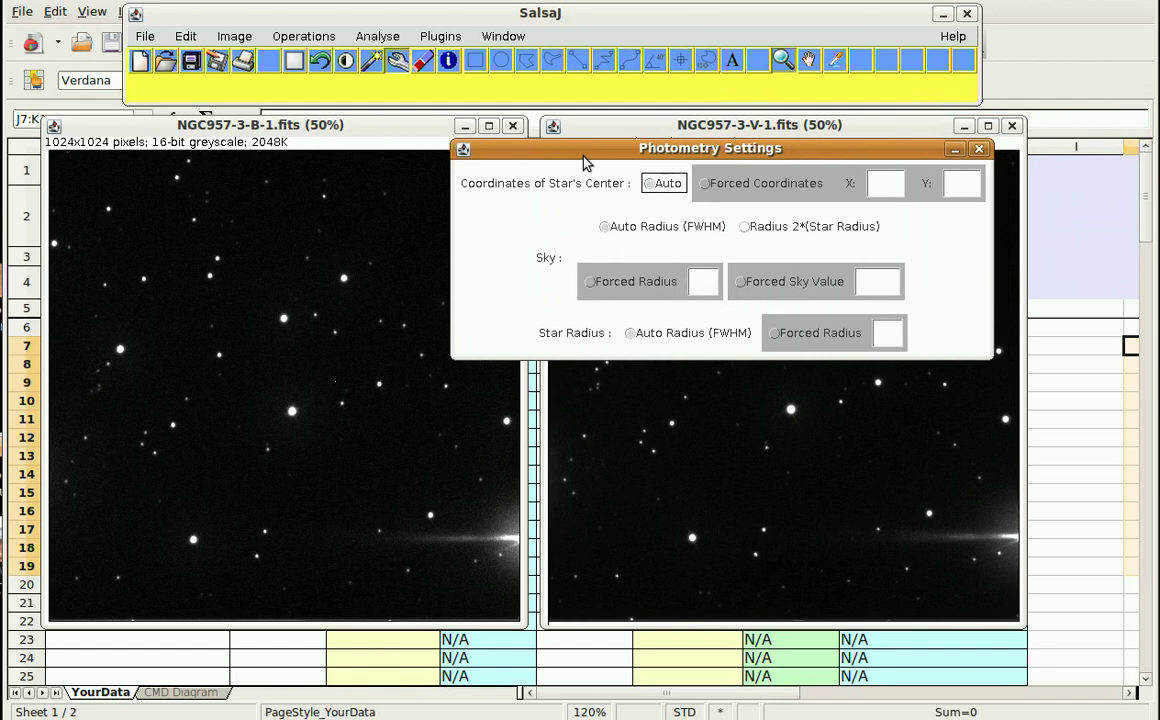
left_click(772, 332)
left_click(886, 334)
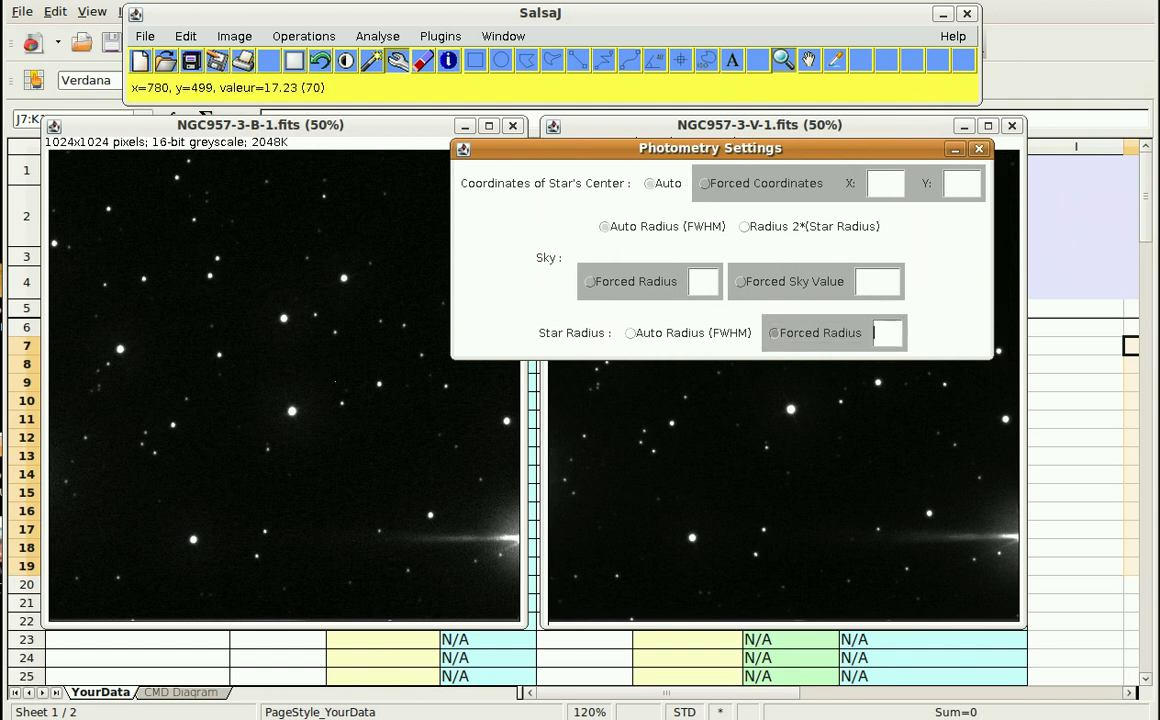
type("12")
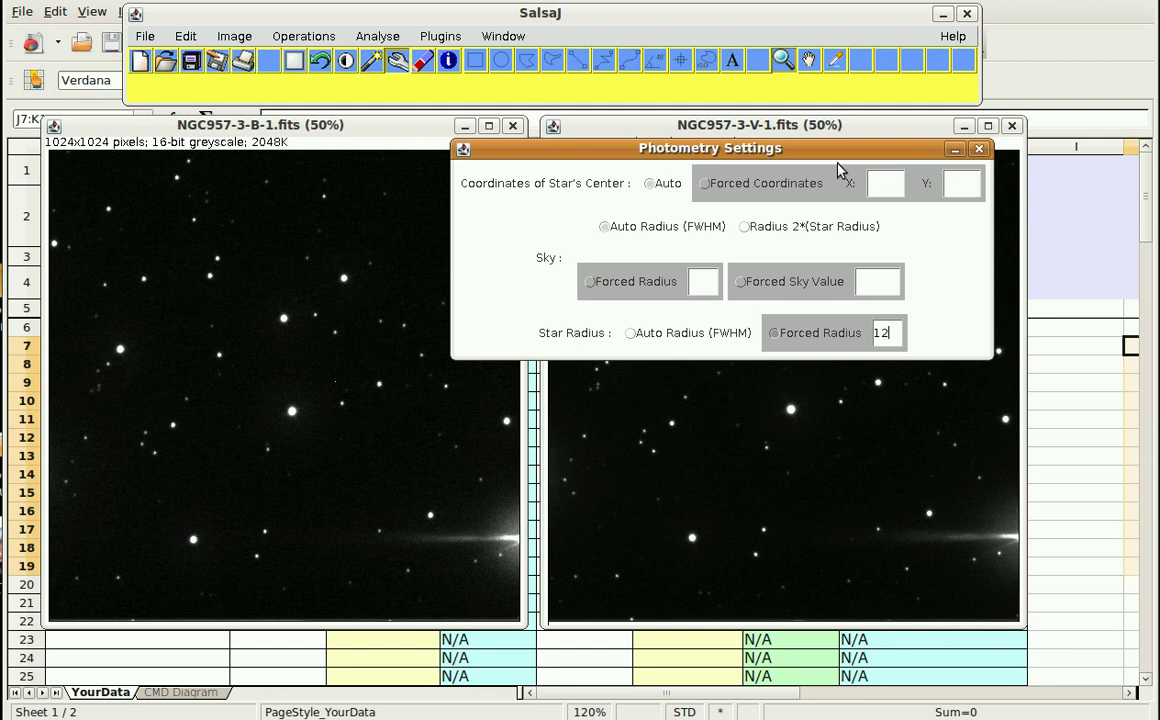
left_click_drag(829, 150, 908, 167)
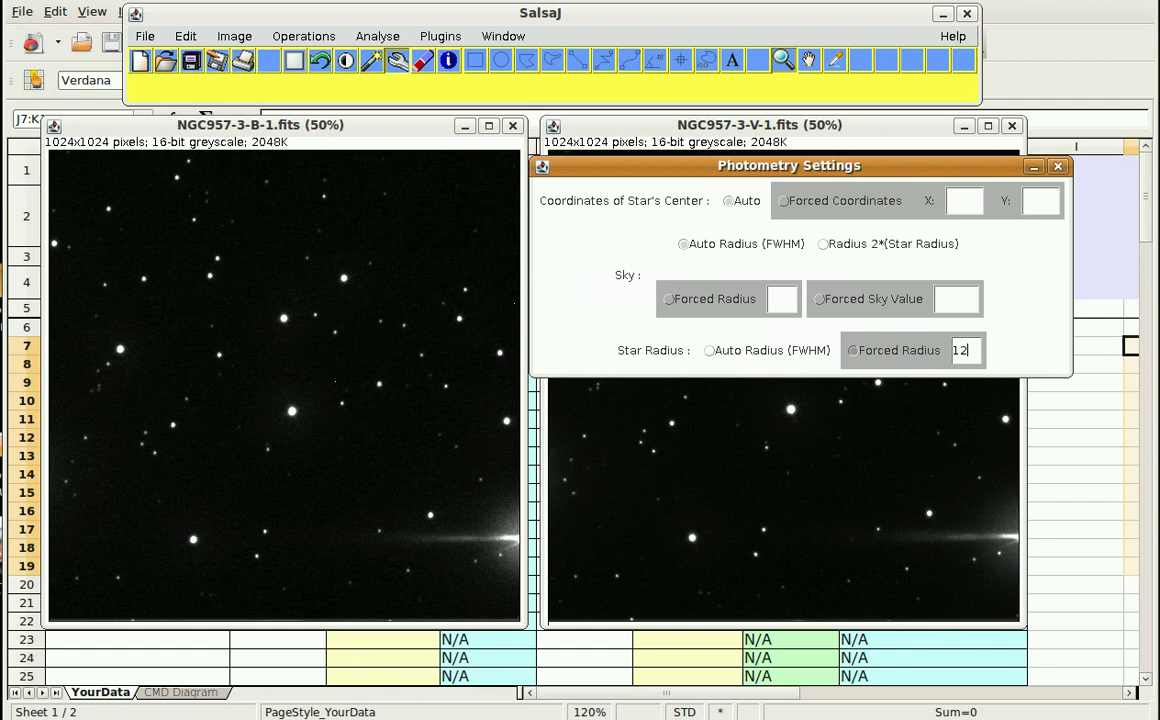
Step: Start Photometry and measure the star near x=129, y=896 in the B image (19819.59)
left_click(376, 36)
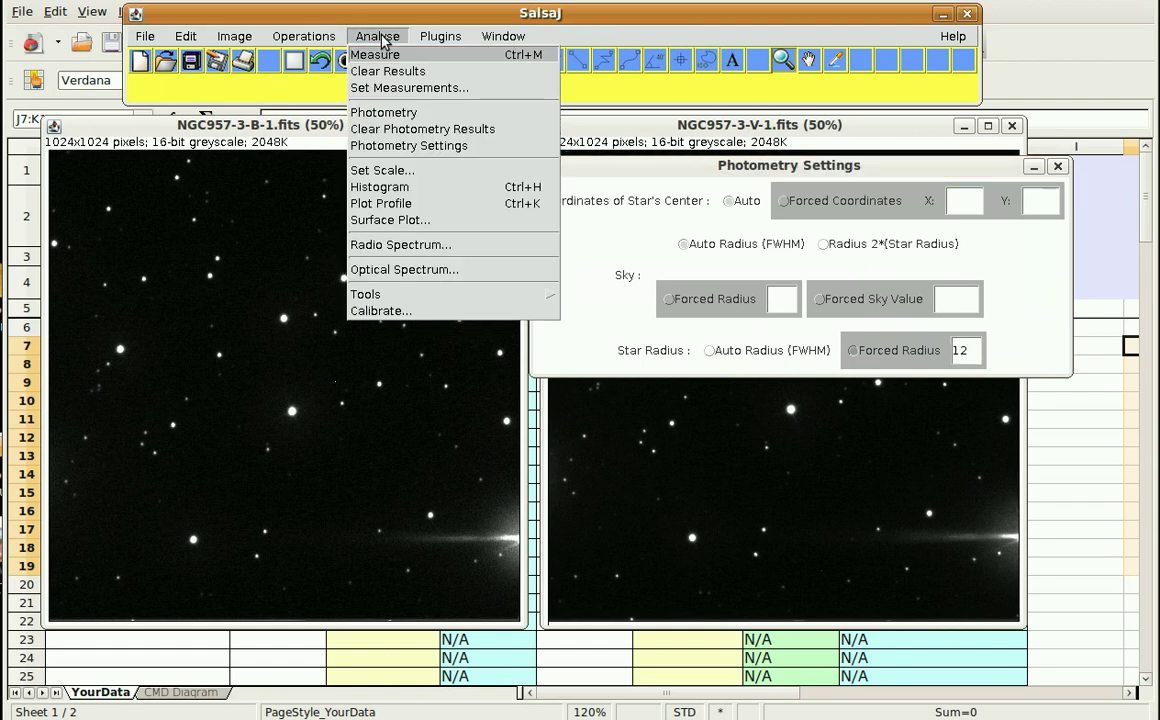
left_click(400, 118)
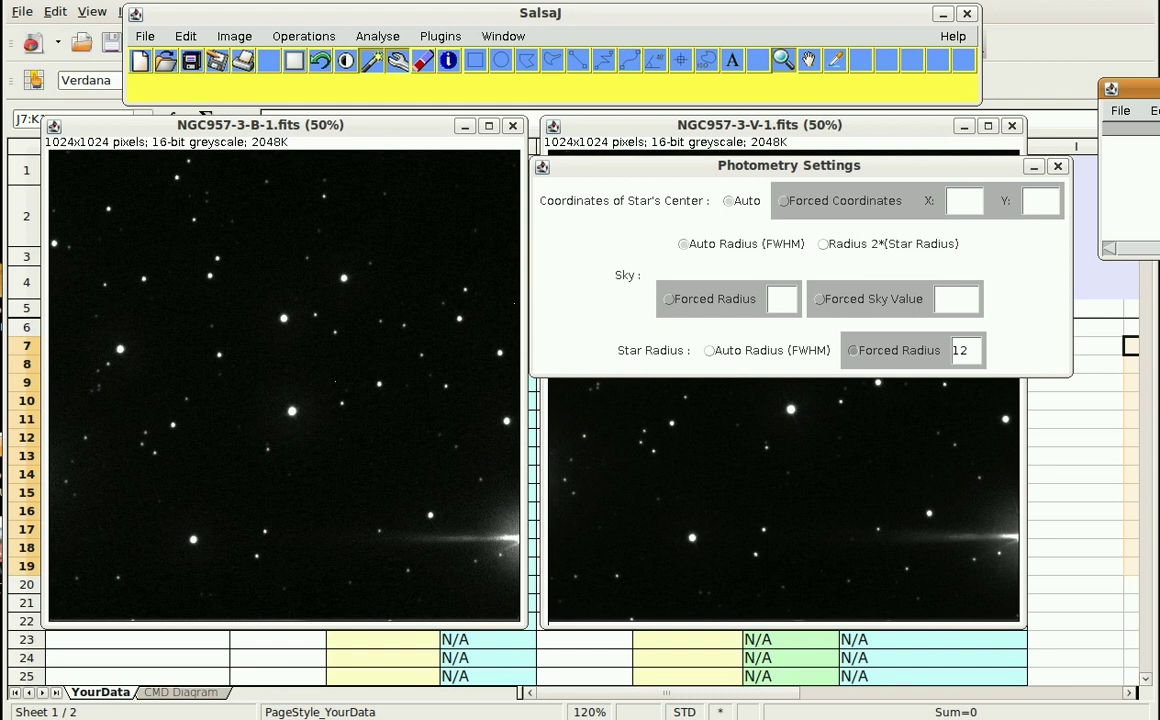
left_click(474, 62)
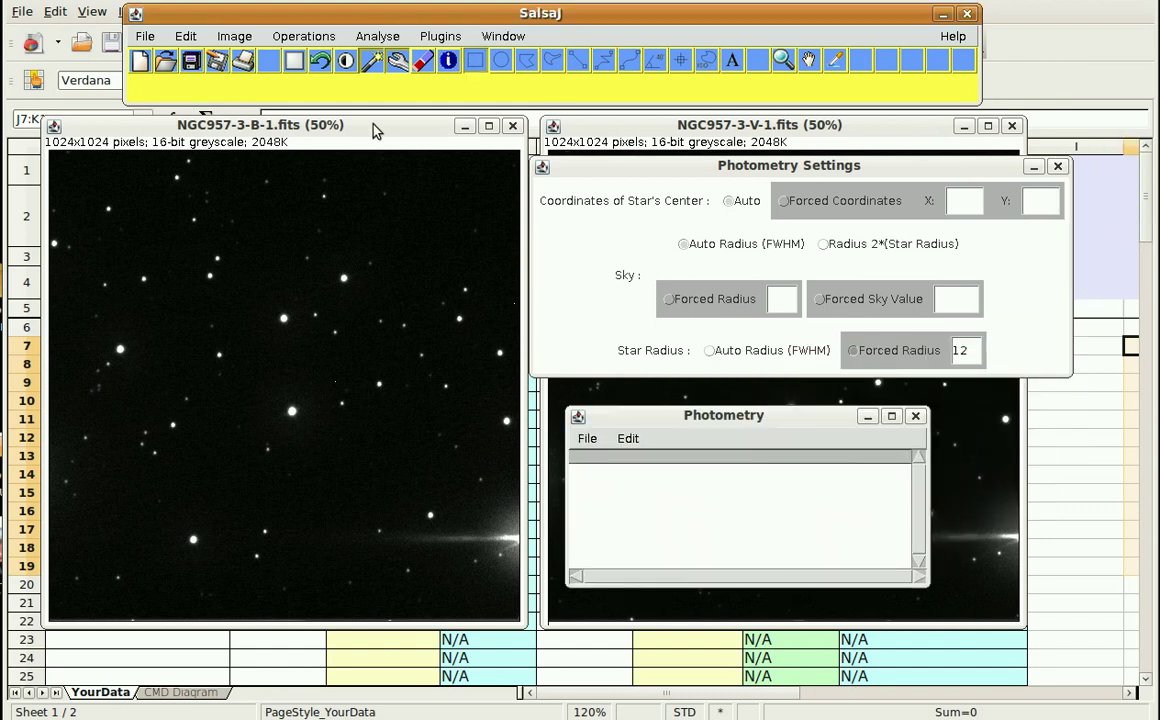
left_click(109, 207)
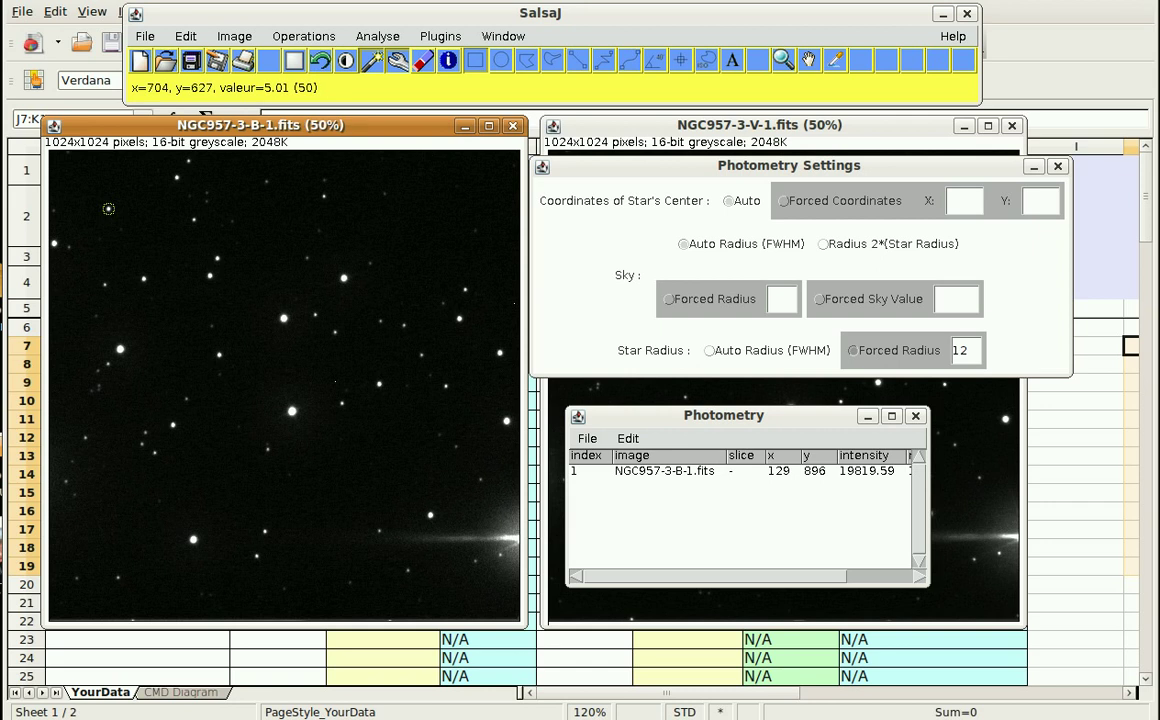
Step: Measure the same star in the V image, giving intensity 35745.08
left_click(823, 577)
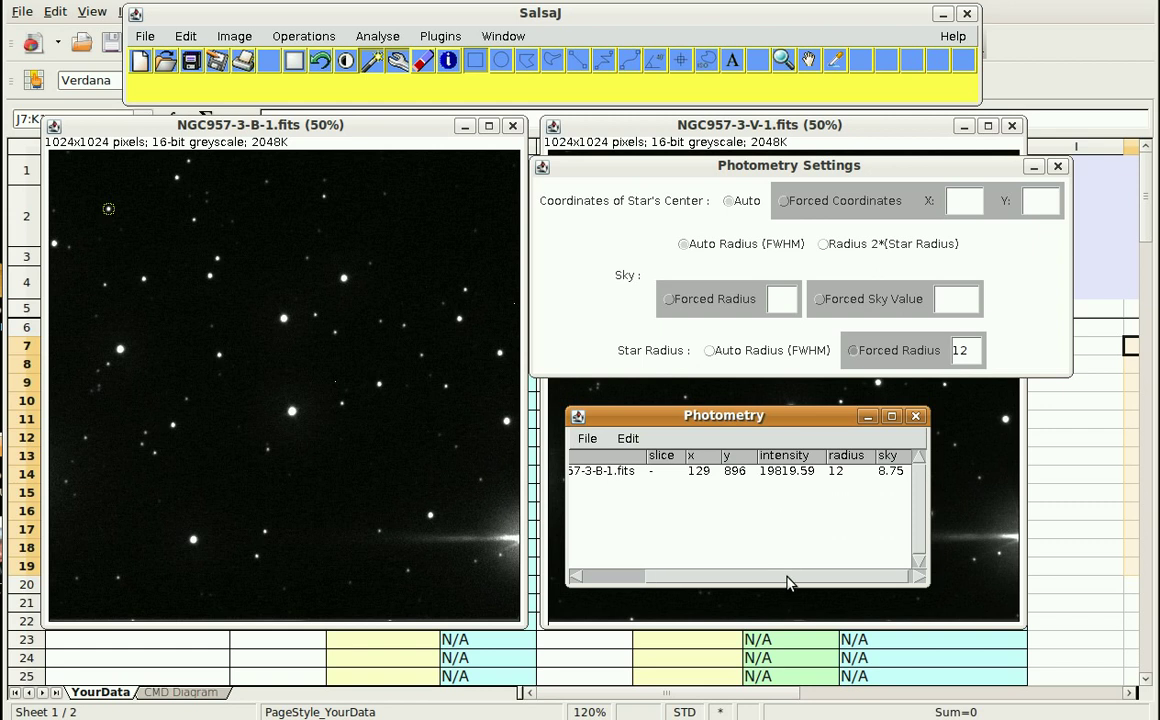
left_click_drag(787, 582, 763, 582)
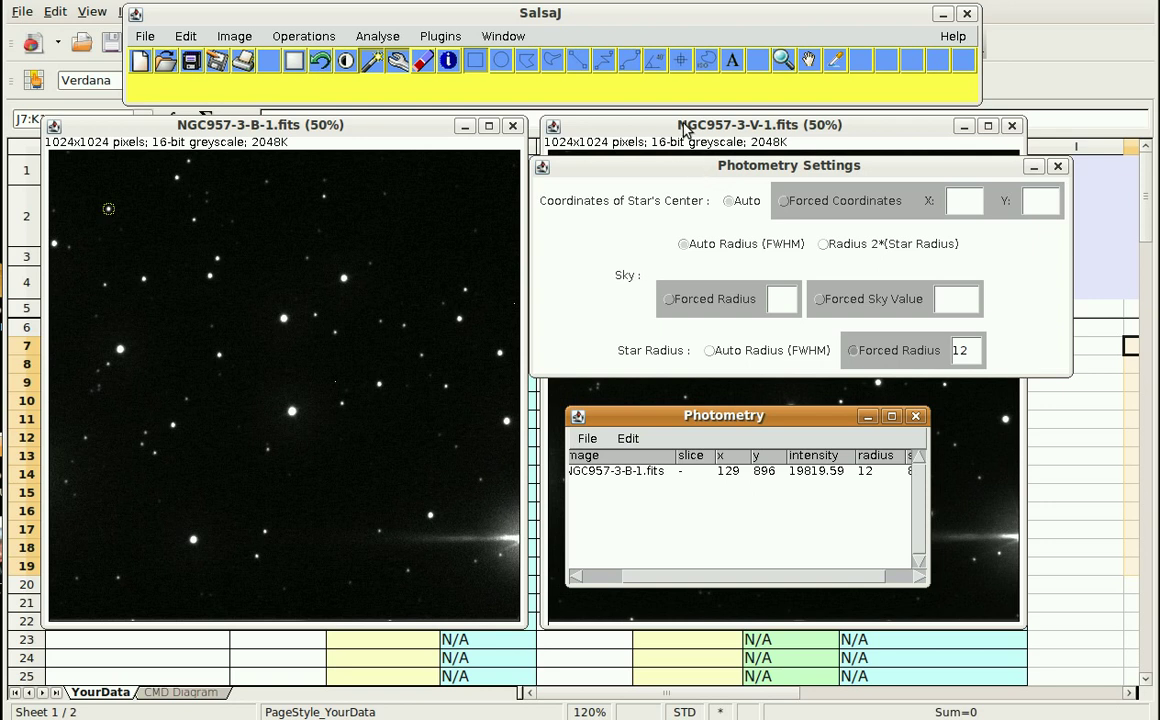
left_click_drag(752, 417, 355, 335)
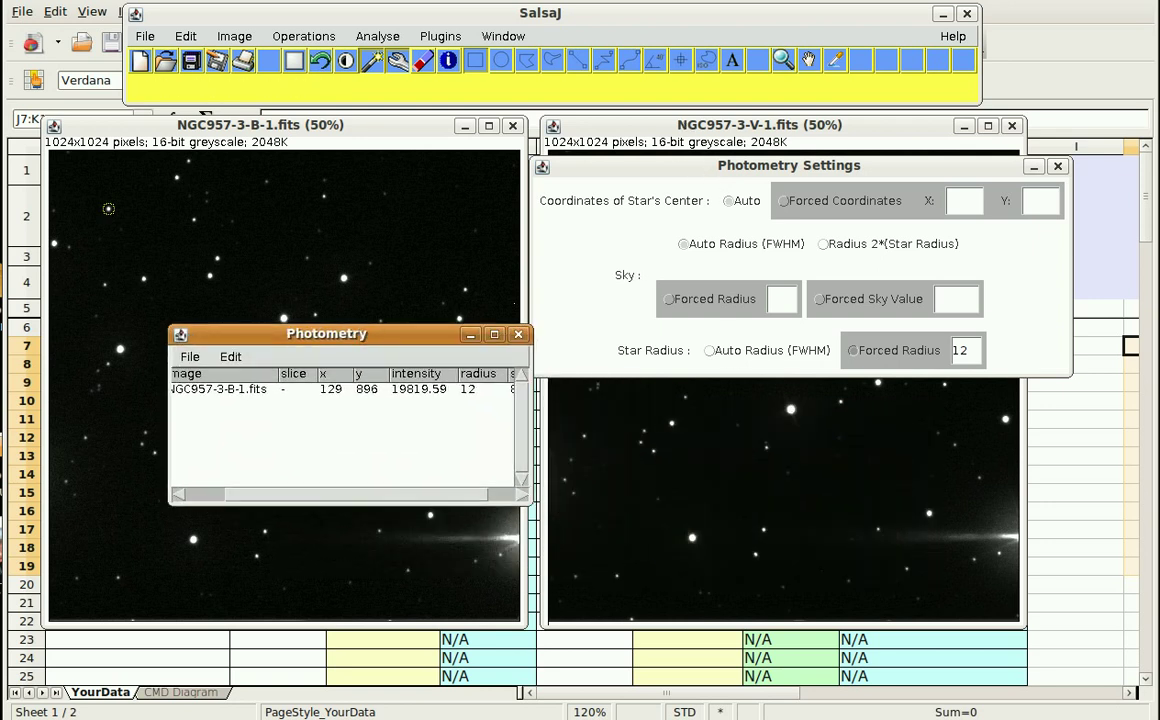
left_click_drag(703, 172, 741, 416)
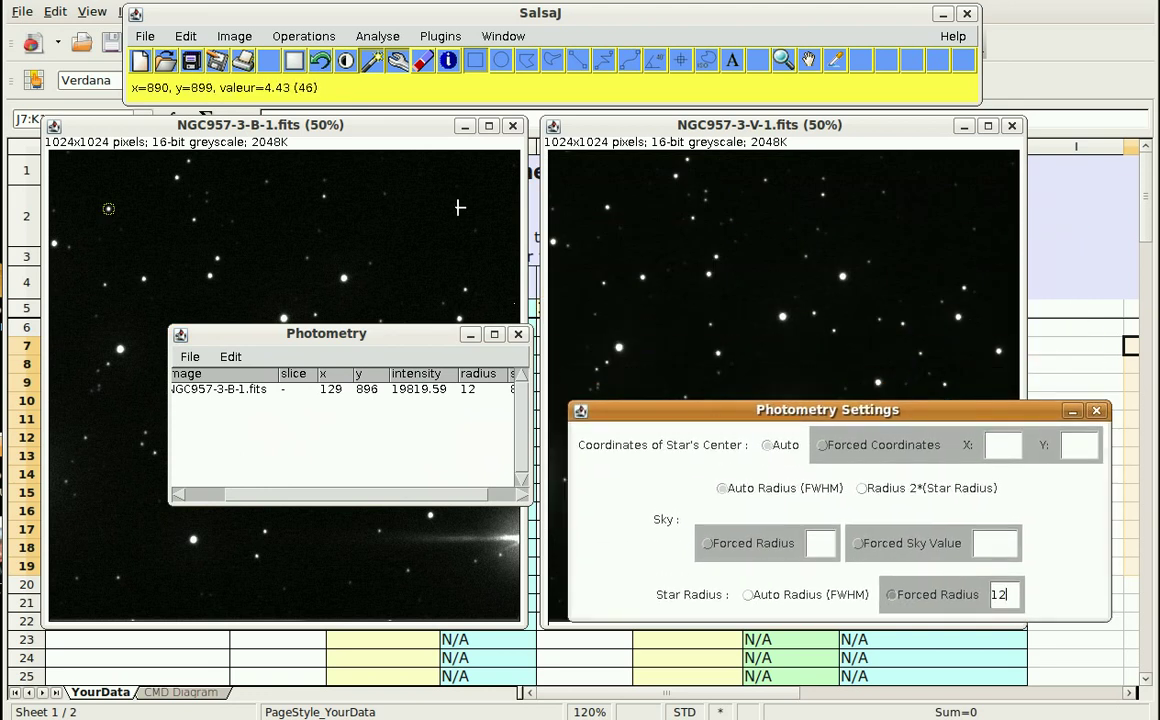
left_click(608, 207)
left_click(608, 207)
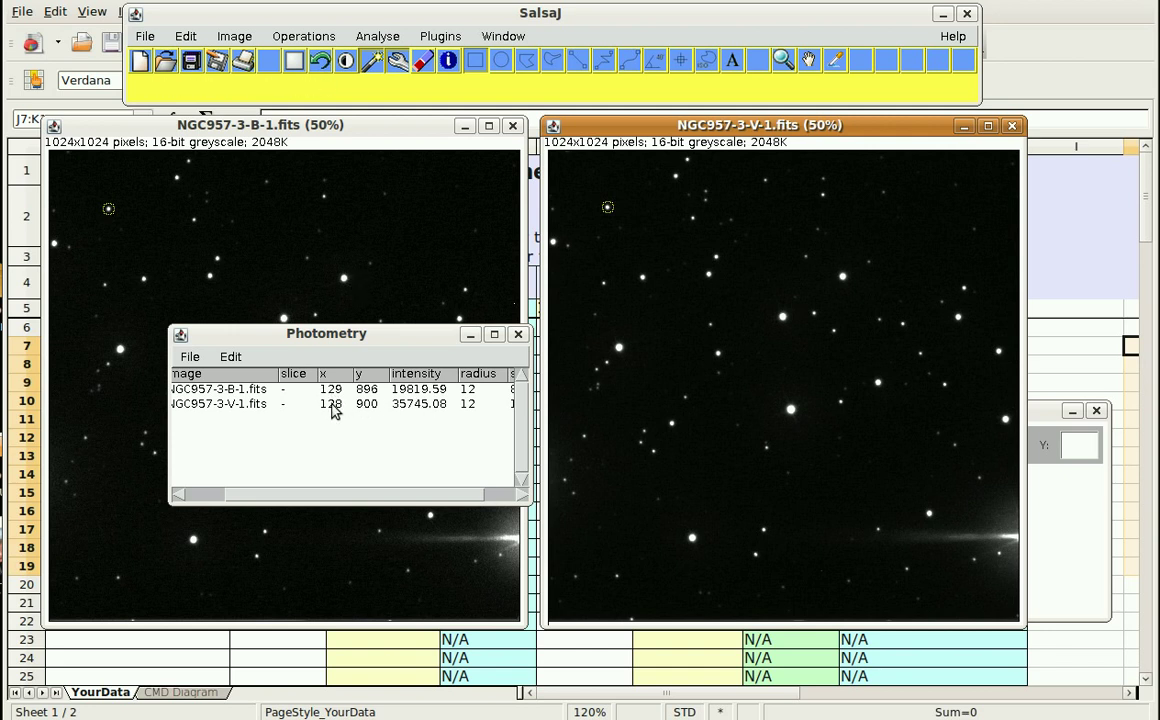
left_click_drag(368, 497, 398, 503)
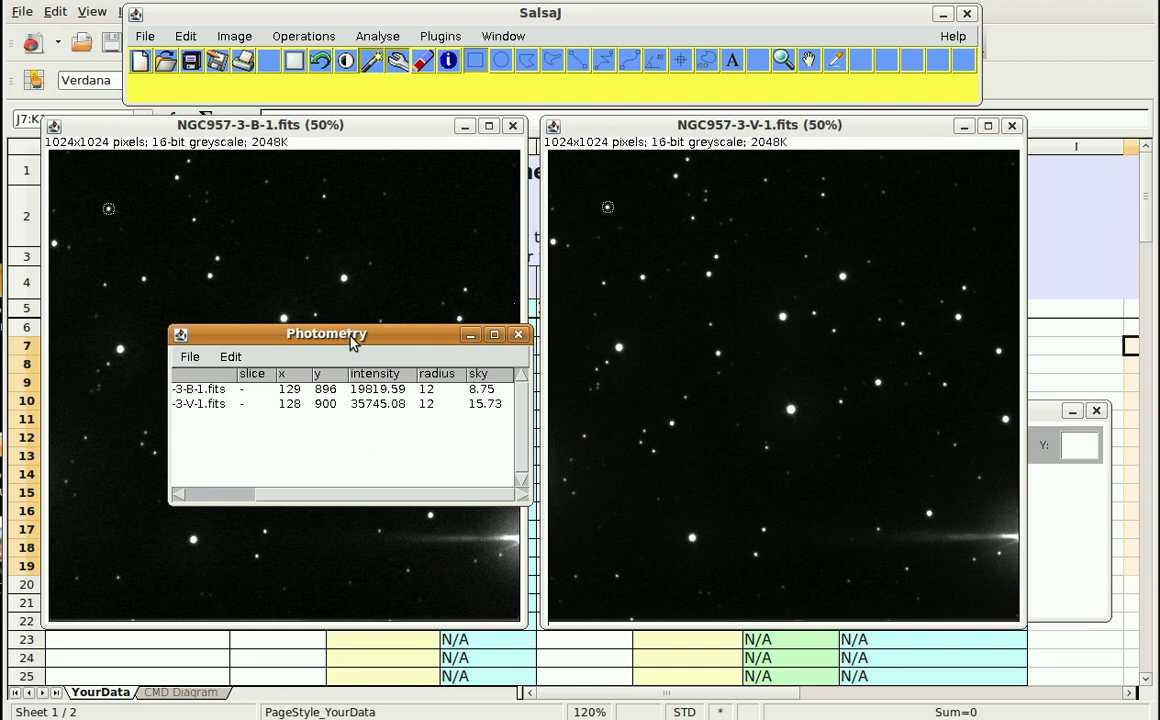
left_click(254, 655)
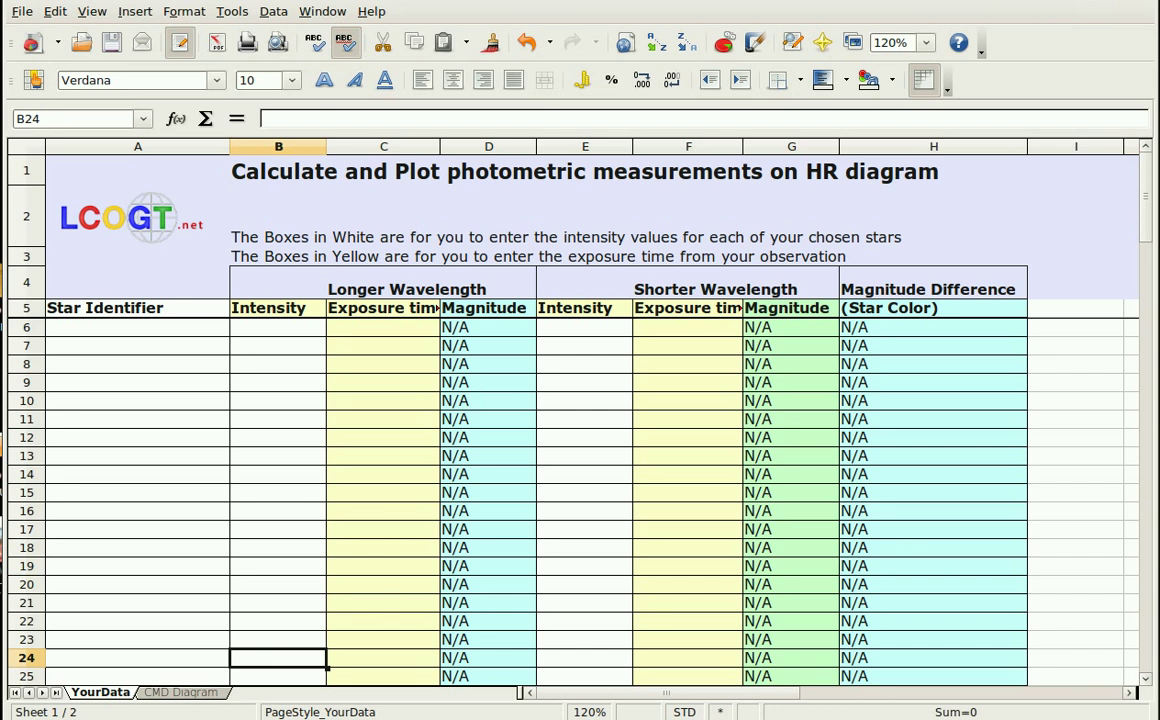
Step: Enter the star identifier 129;896 in cell A6 of the data sheet
key("alt+Tab")
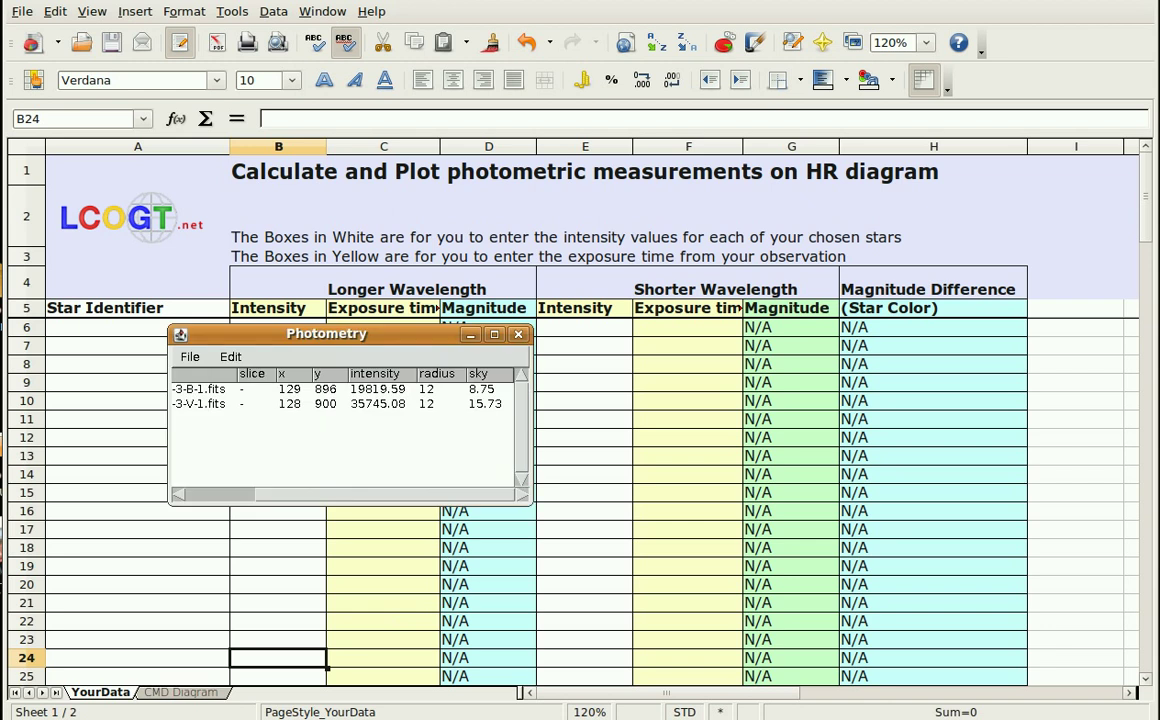
left_click_drag(236, 334, 618, 335)
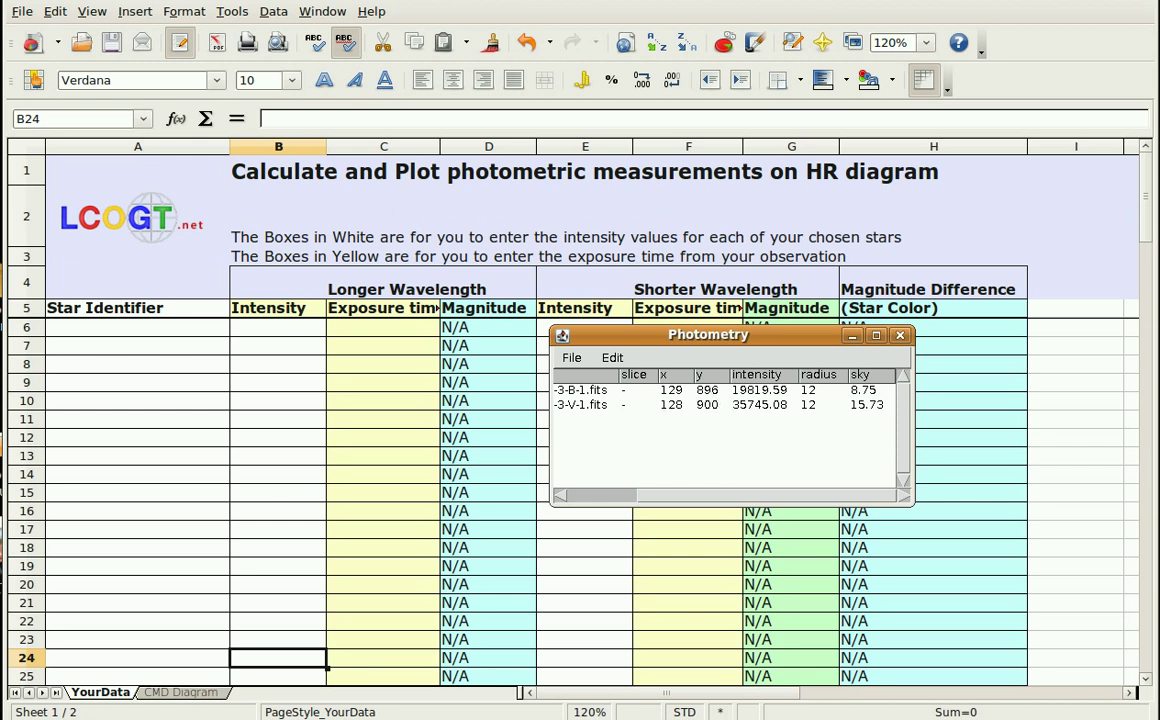
left_click(146, 333)
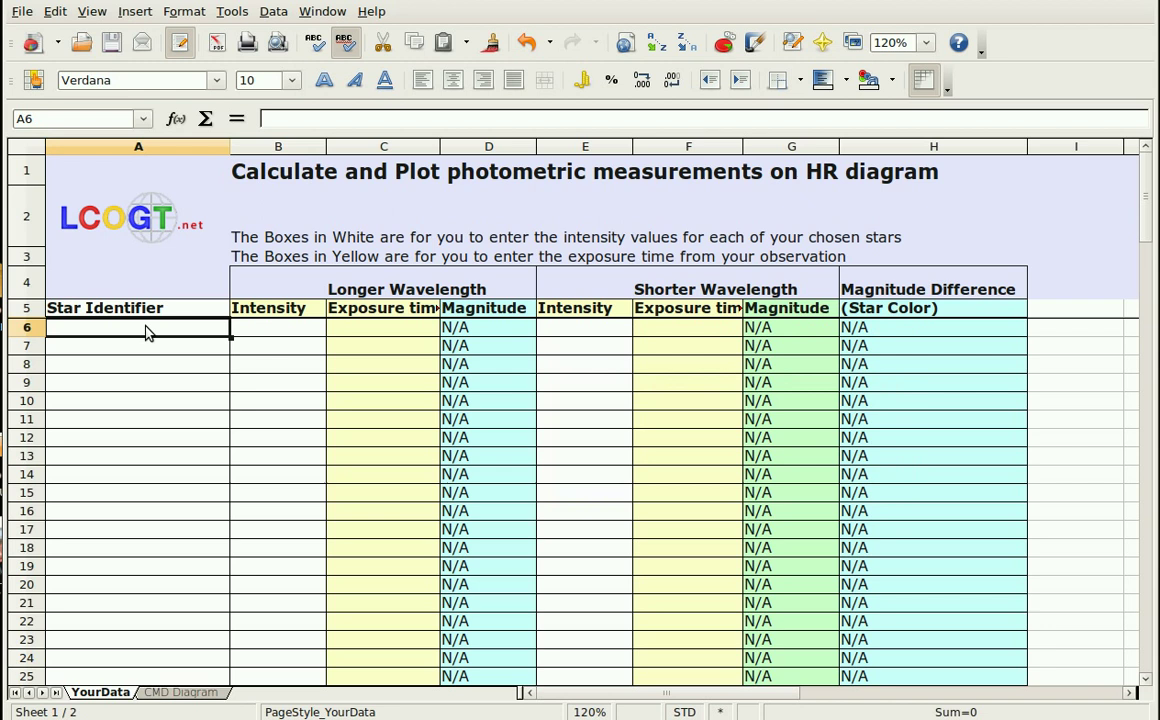
type("129")
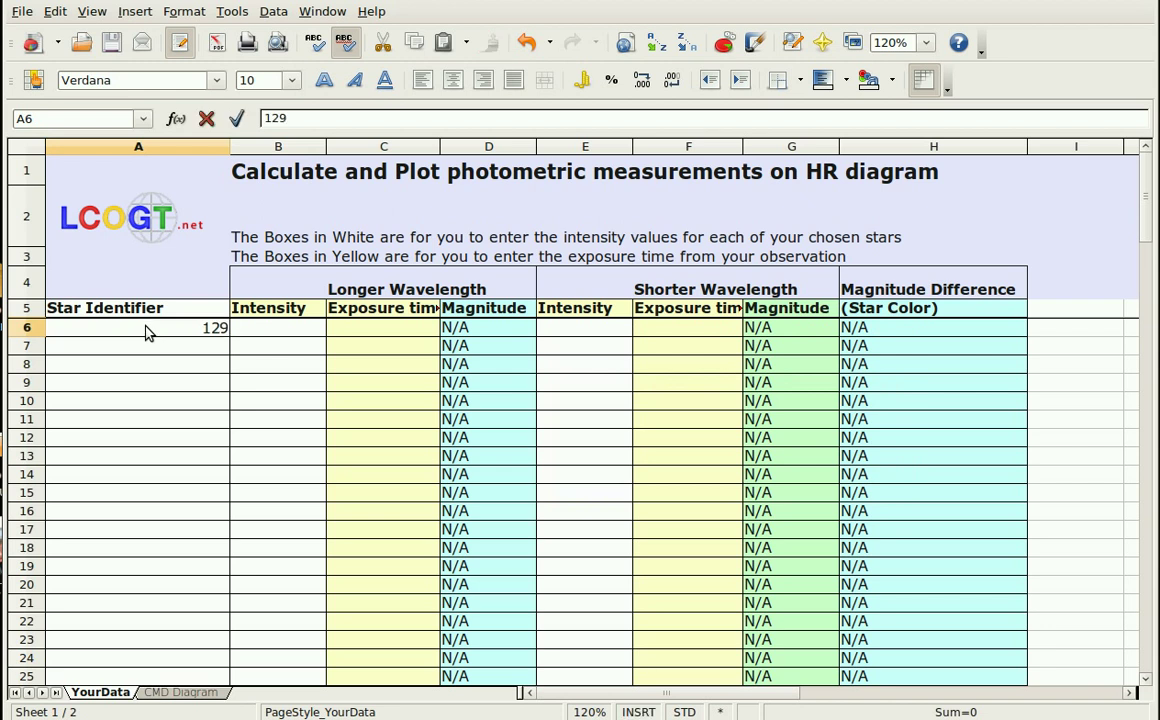
type(";896")
left_click(293, 330)
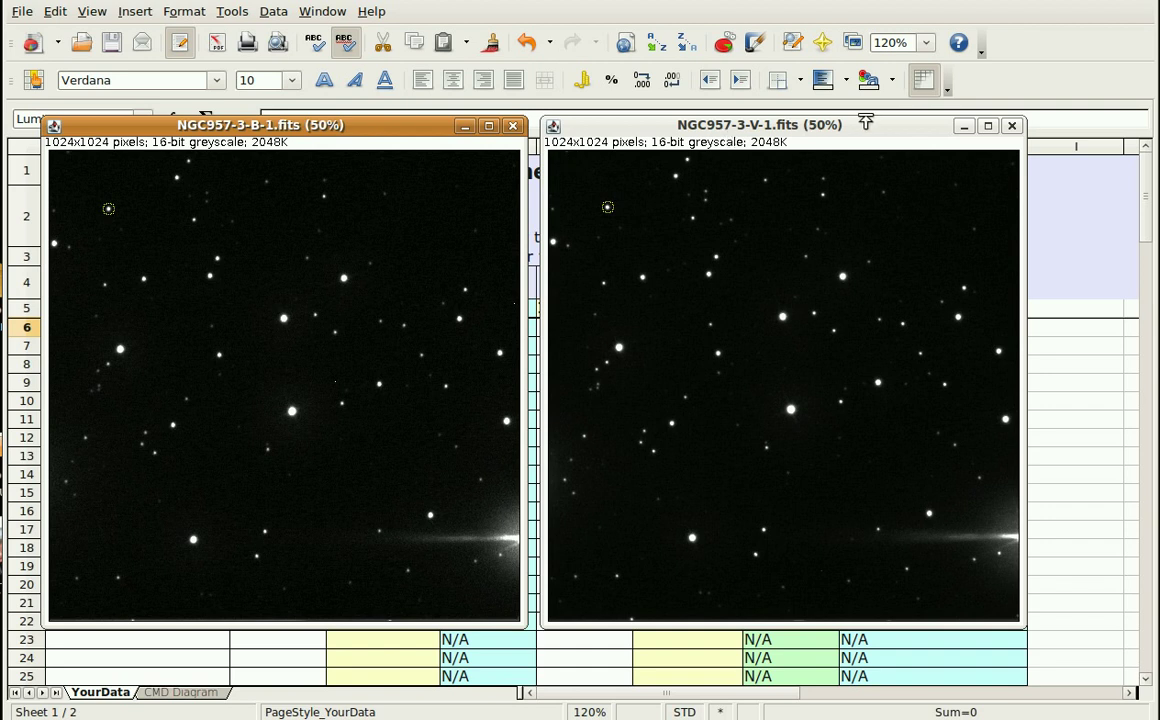
Step: Type the longer-wavelength intensity from the photometry results into cell B6
left_click(962, 63)
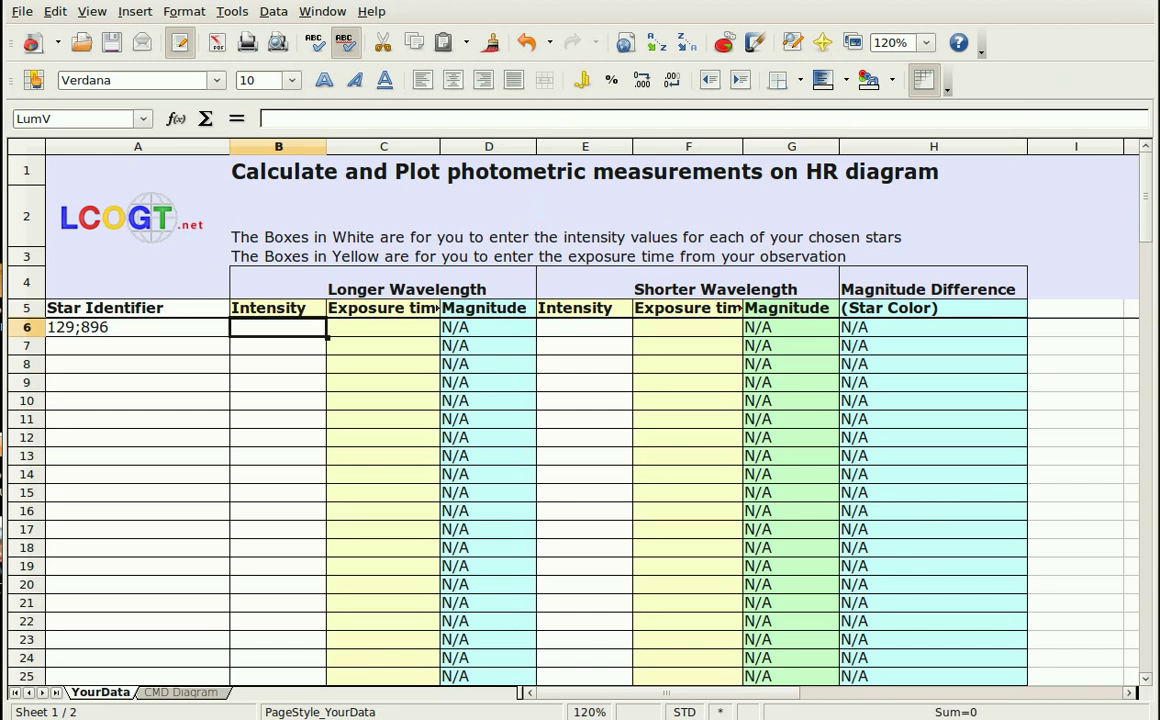
key("alt+Tab")
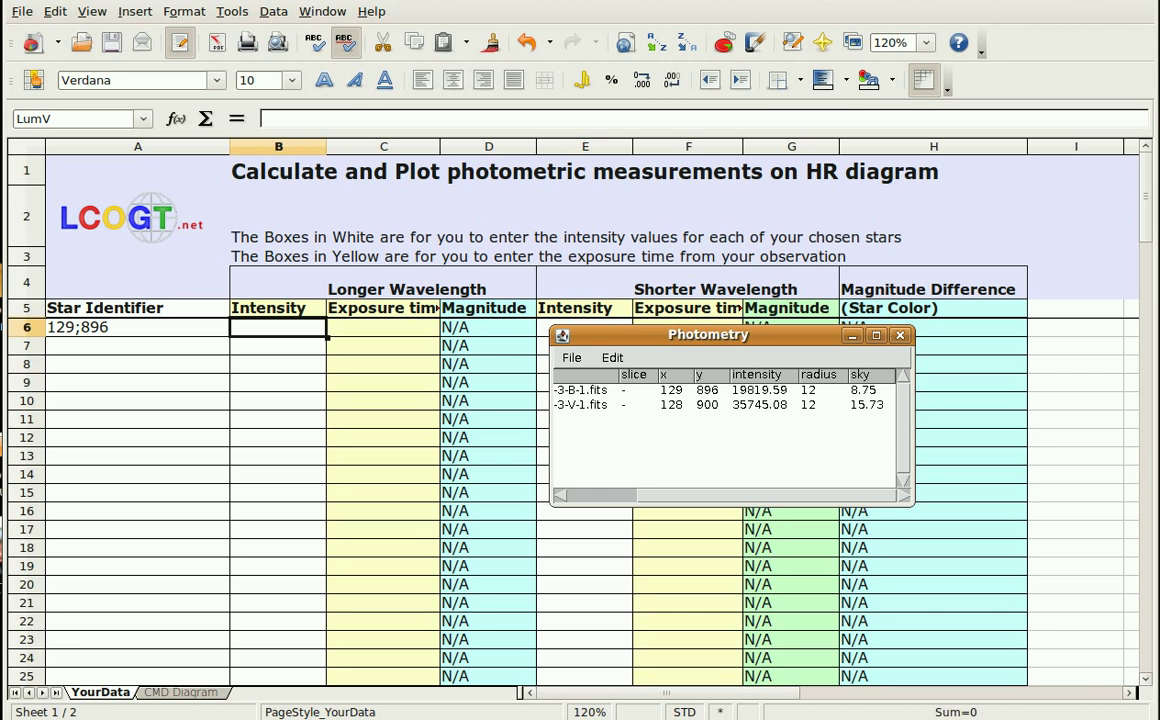
left_click(265, 332)
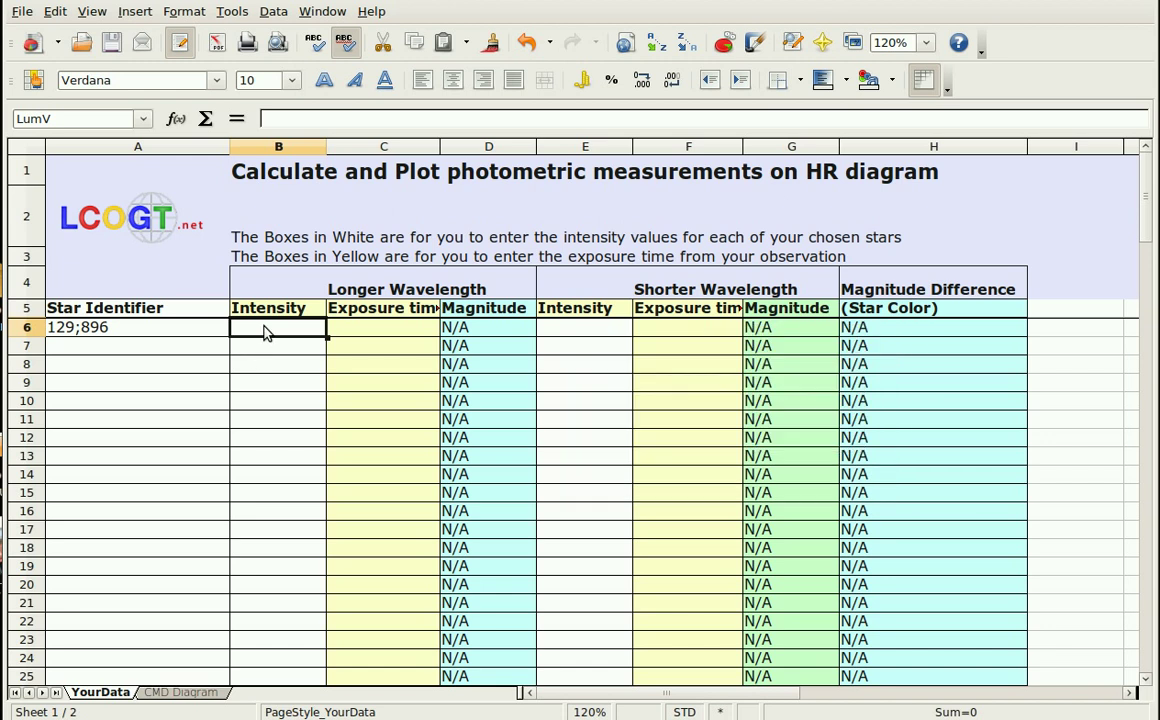
type("3575")
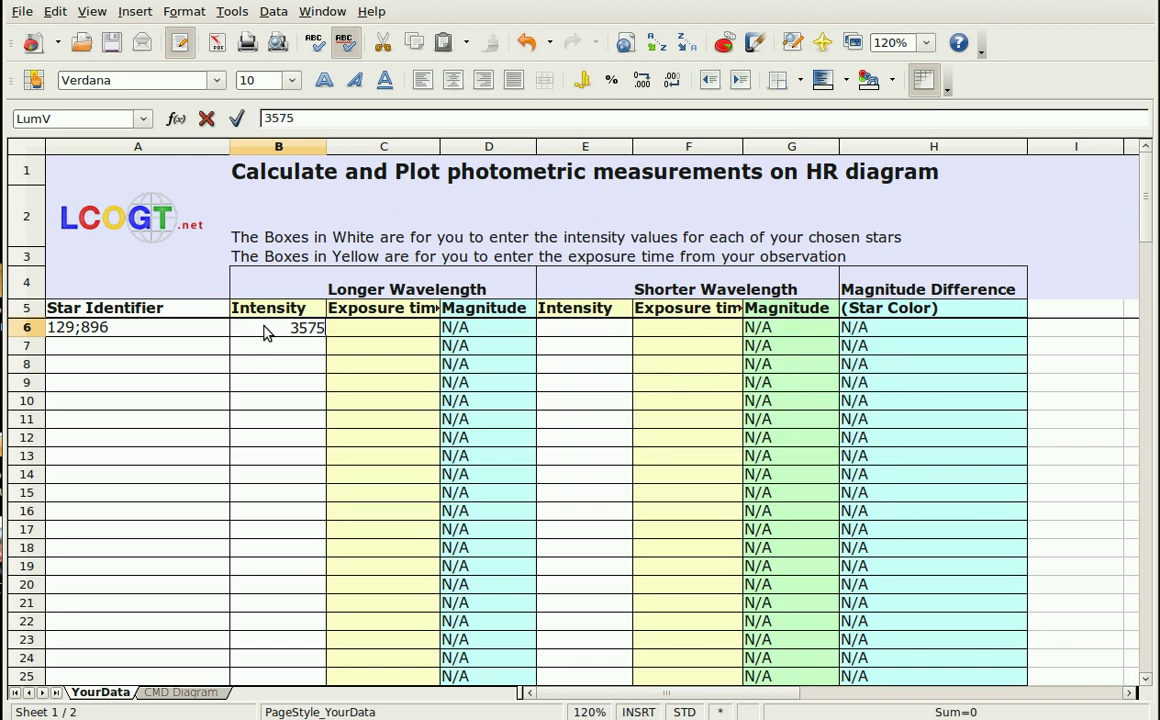
type("4.08")
Step: Correct the mistyped digits so B6 reads 35745.08
key("alt+Tab")
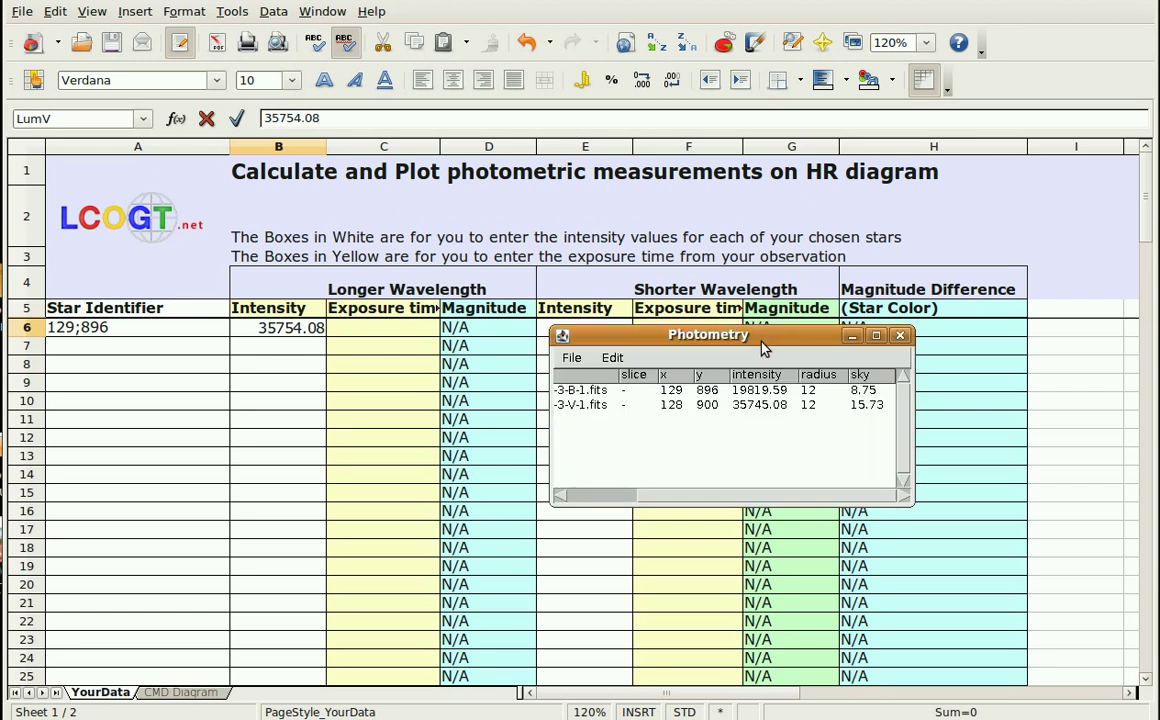
left_click_drag(763, 347, 340, 639)
key("alt+Tab")
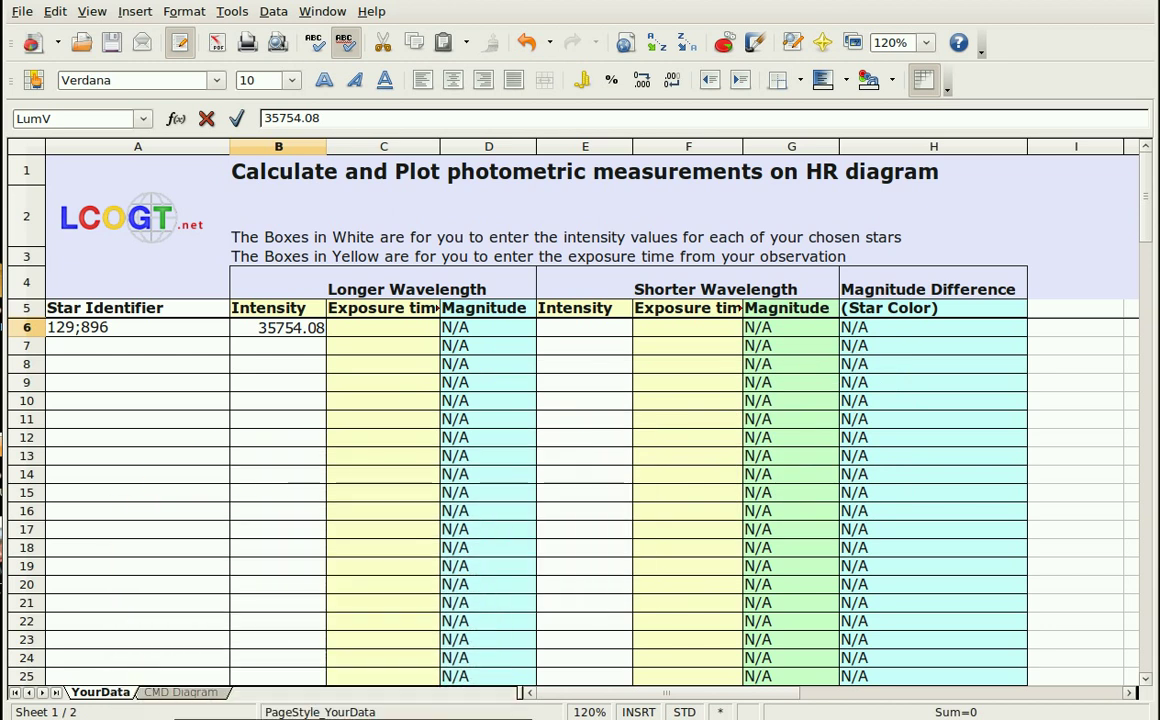
left_click(296, 331)
key("BackSpace")
type("4")
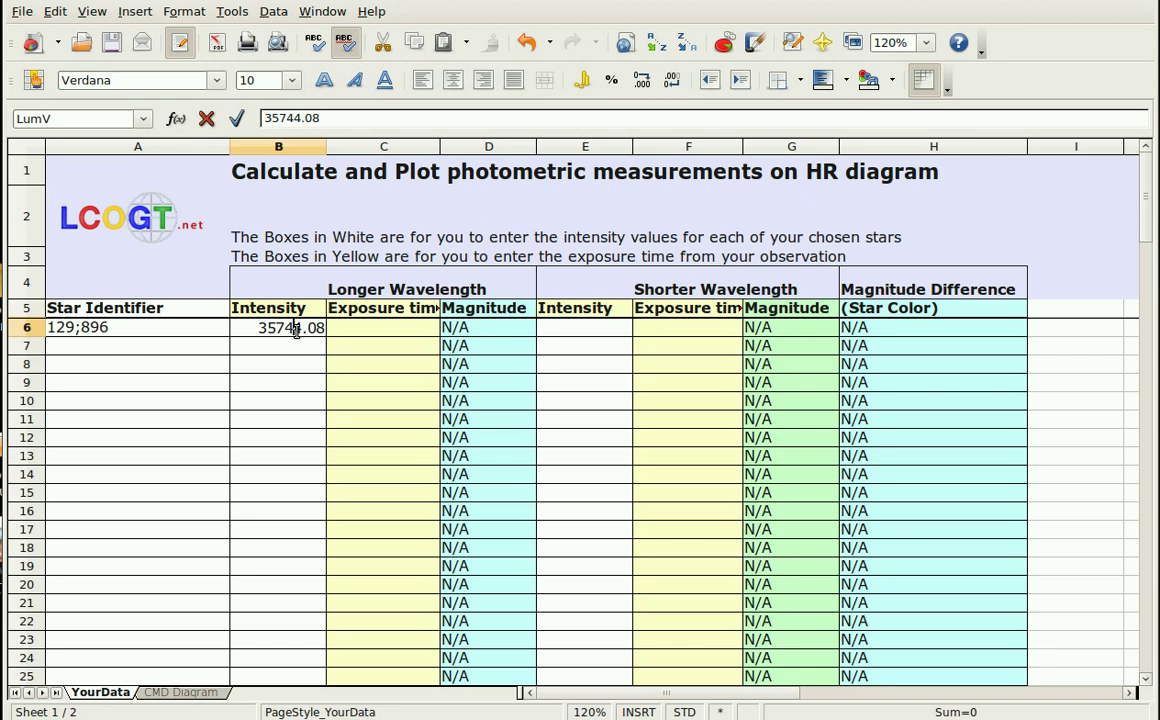
key("BackSpace")
type("5")
left_click(335, 703)
Step: Enter the shorter-wavelength intensity 19819.59 in cell E6
left_click_drag(344, 429, 303, 522)
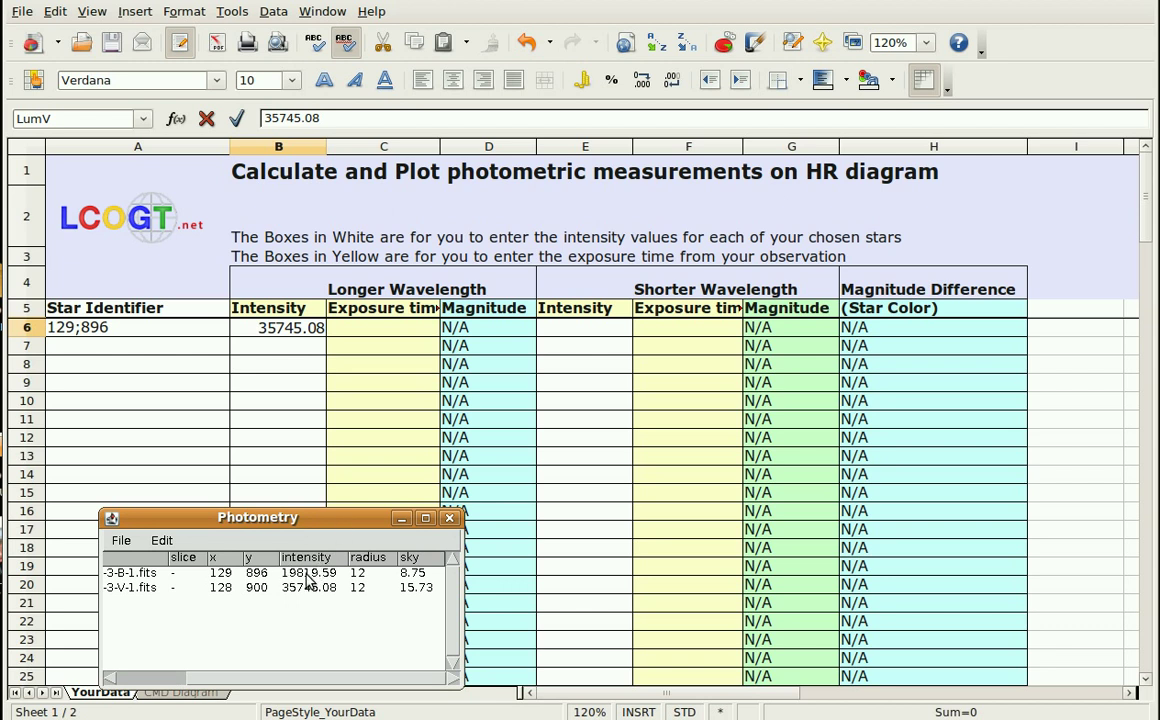
left_click(313, 472)
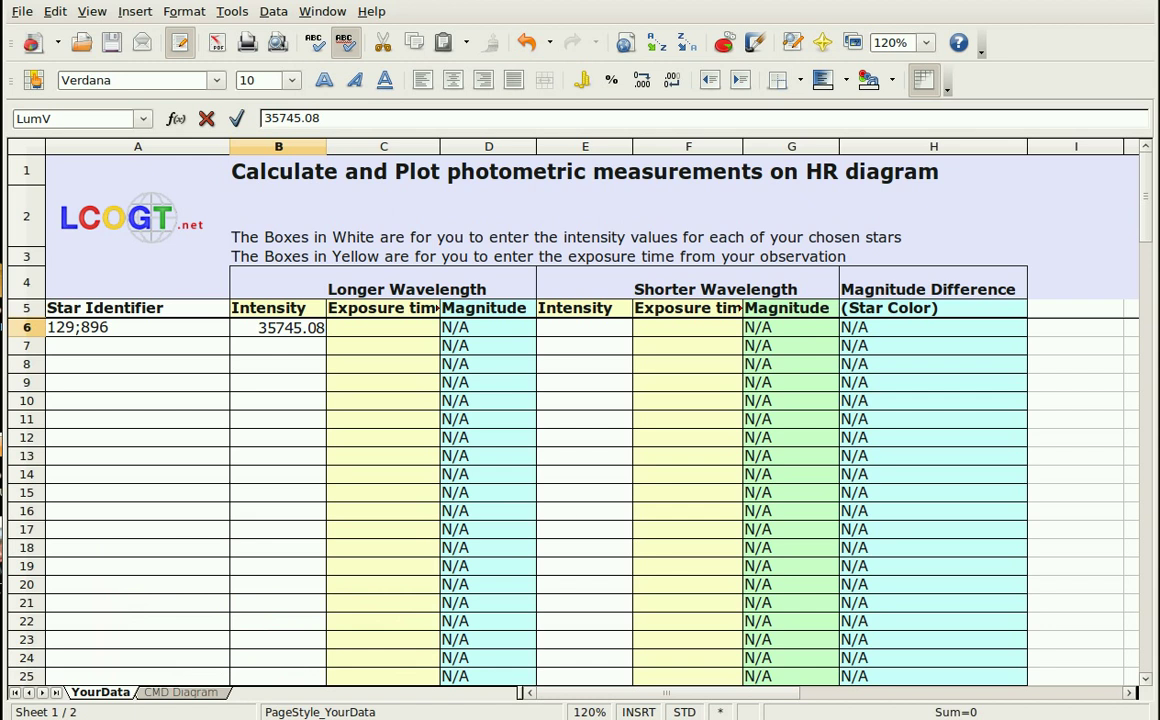
left_click(581, 331)
type("1")
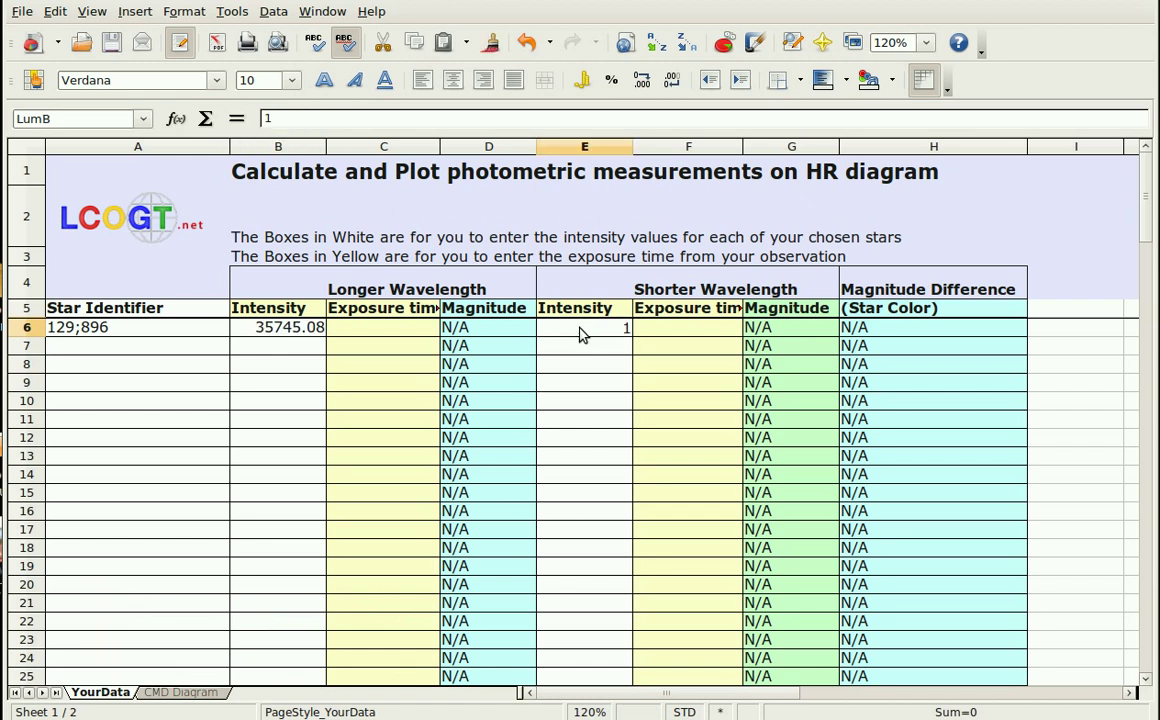
type("981")
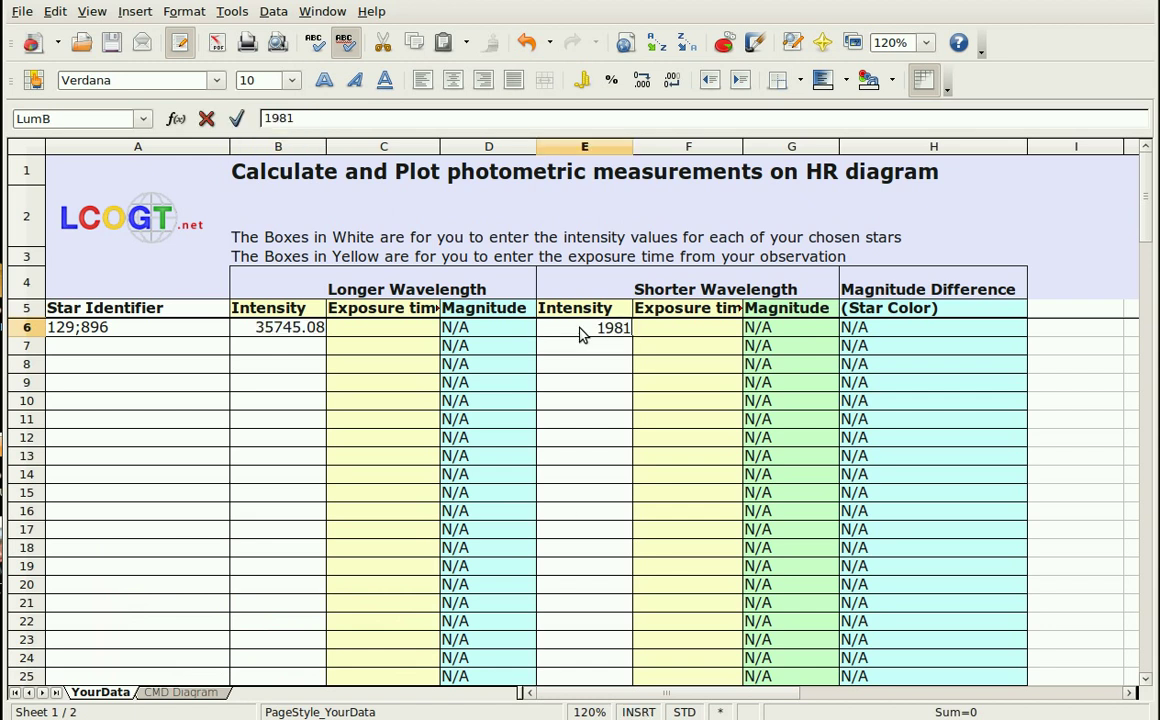
type("9.59")
Step: Measure the star near 315,872 in the B and V images (8899.79 and 16850.12)
left_click(174, 356)
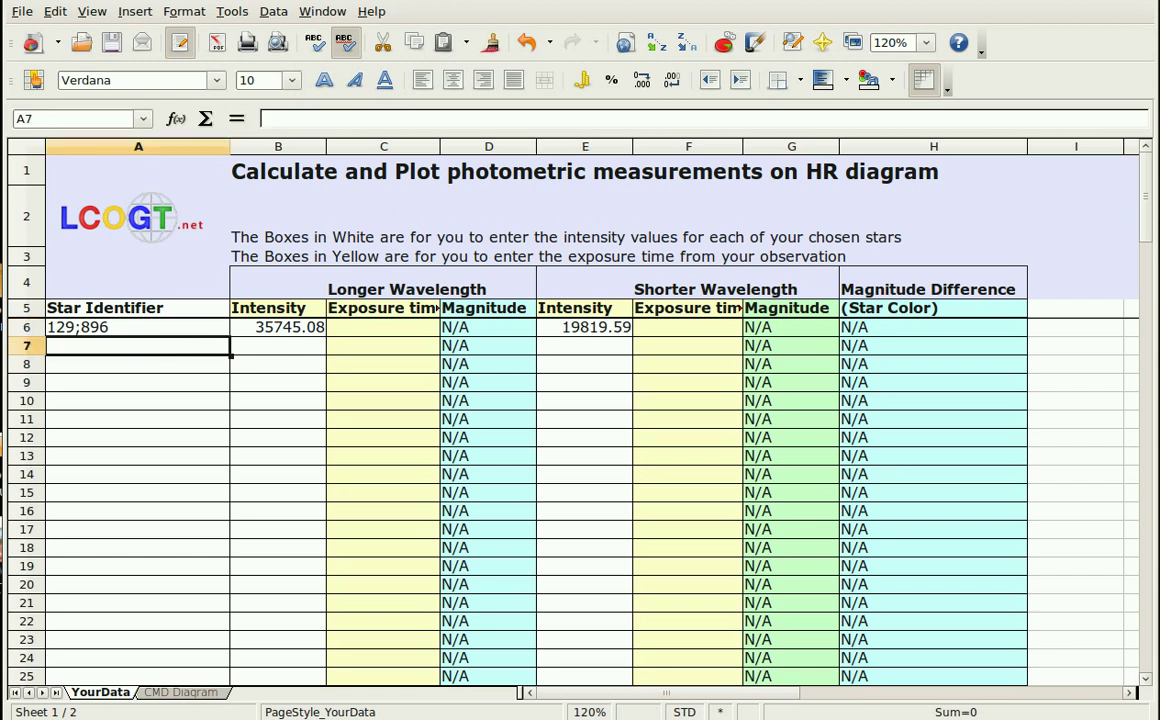
key("alt+Tab")
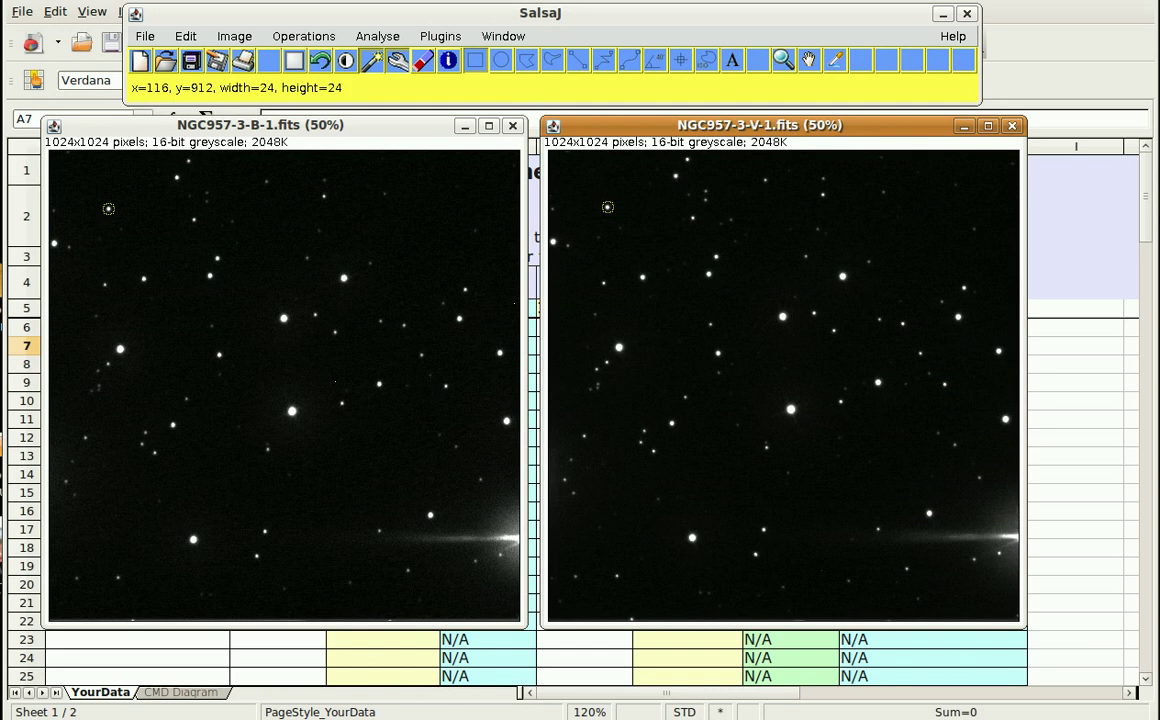
left_click_drag(661, 459, 781, 466)
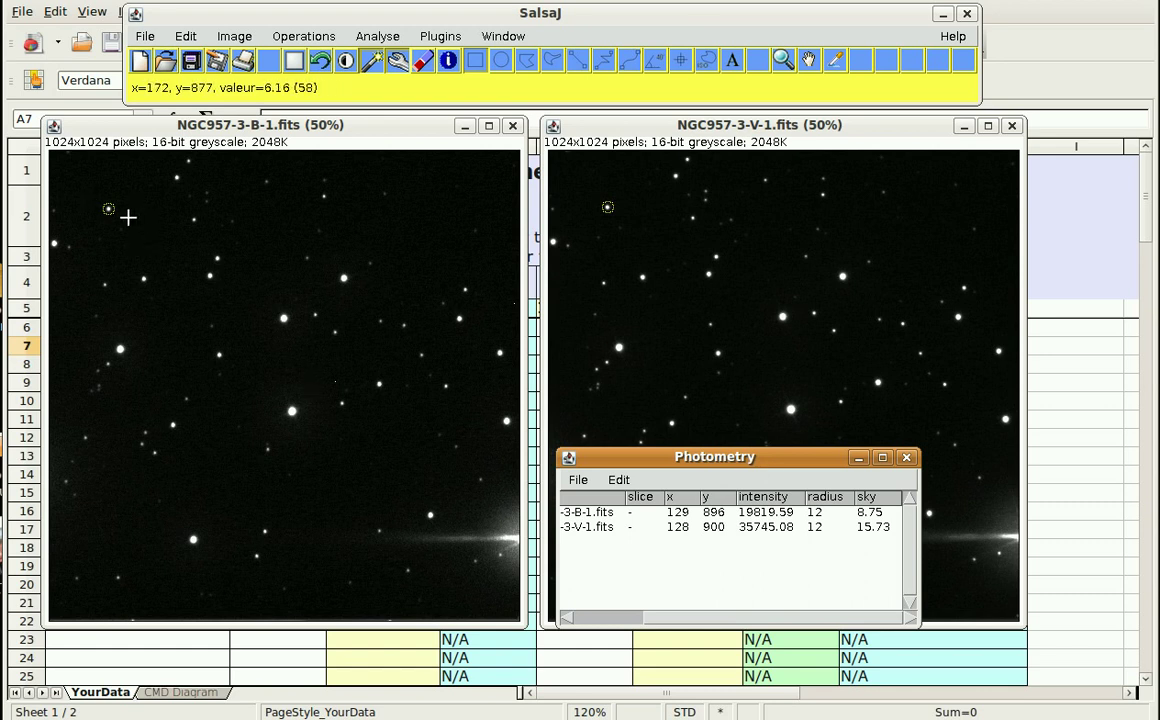
left_click(194, 218)
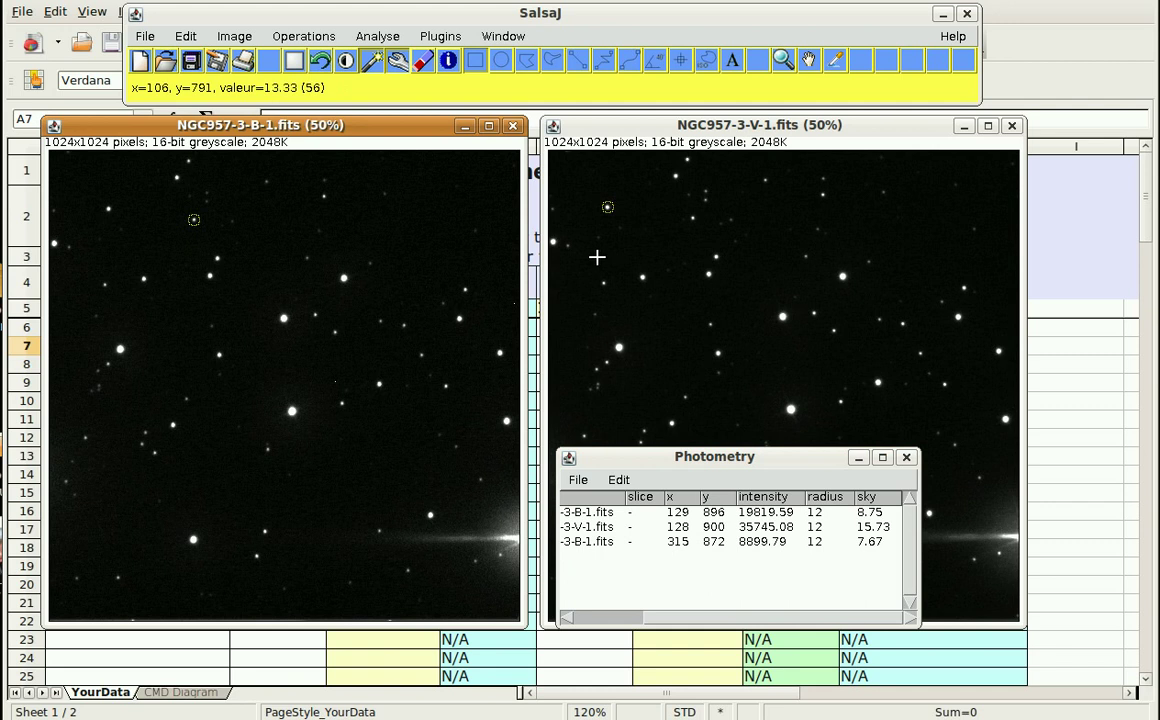
left_click(692, 217)
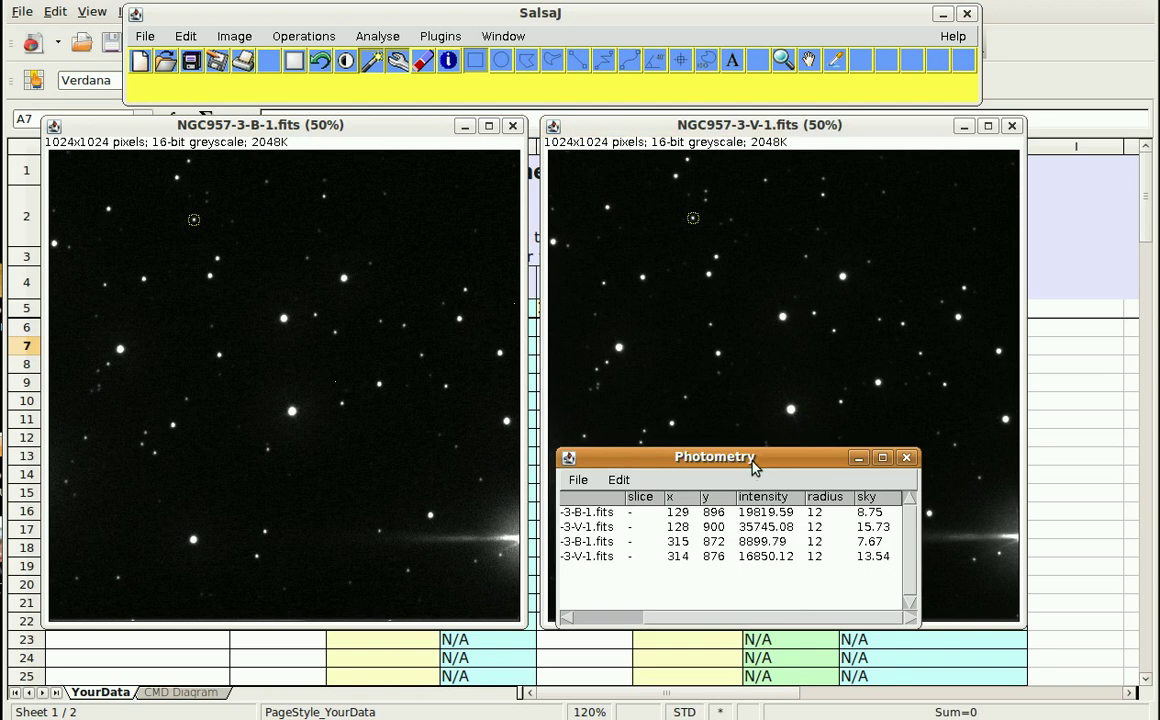
left_click_drag(754, 467, 564, 462)
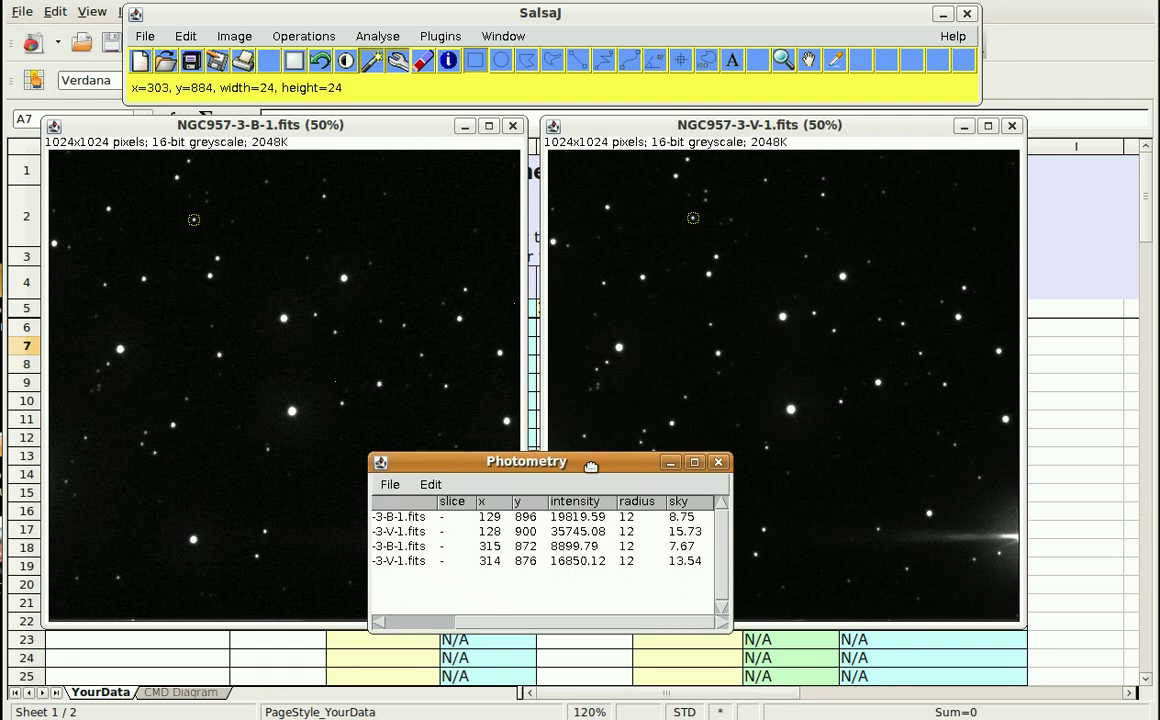
left_click_drag(595, 478, 549, 719)
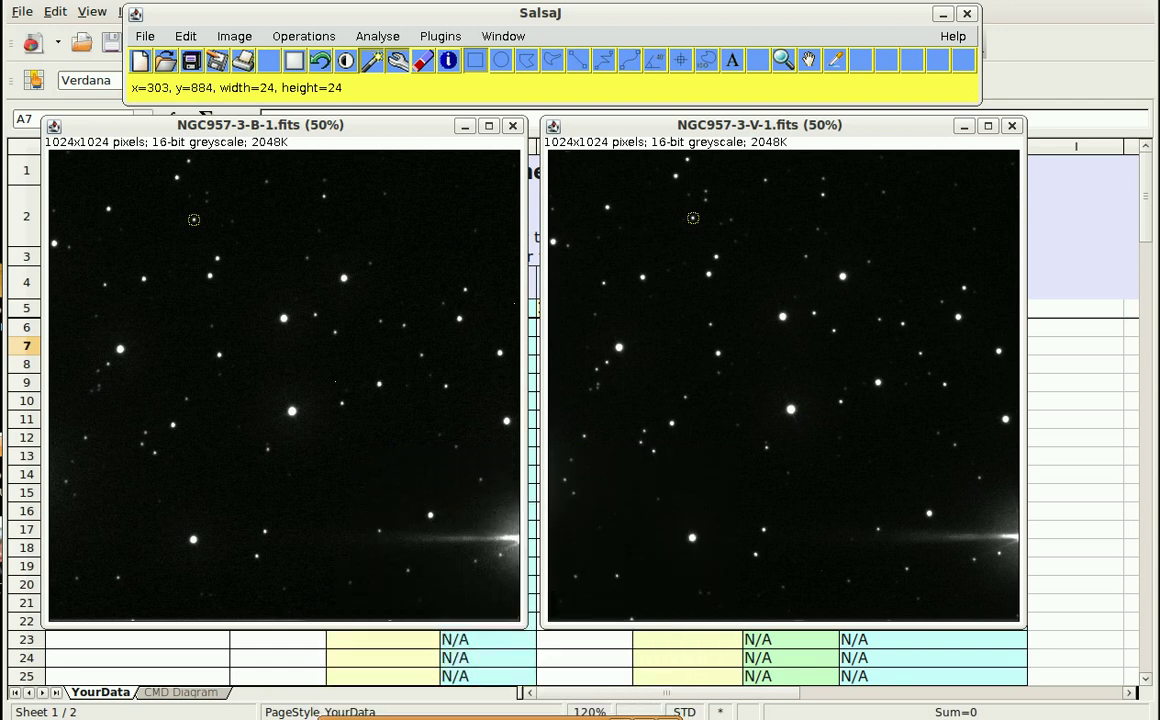
left_click(1088, 420)
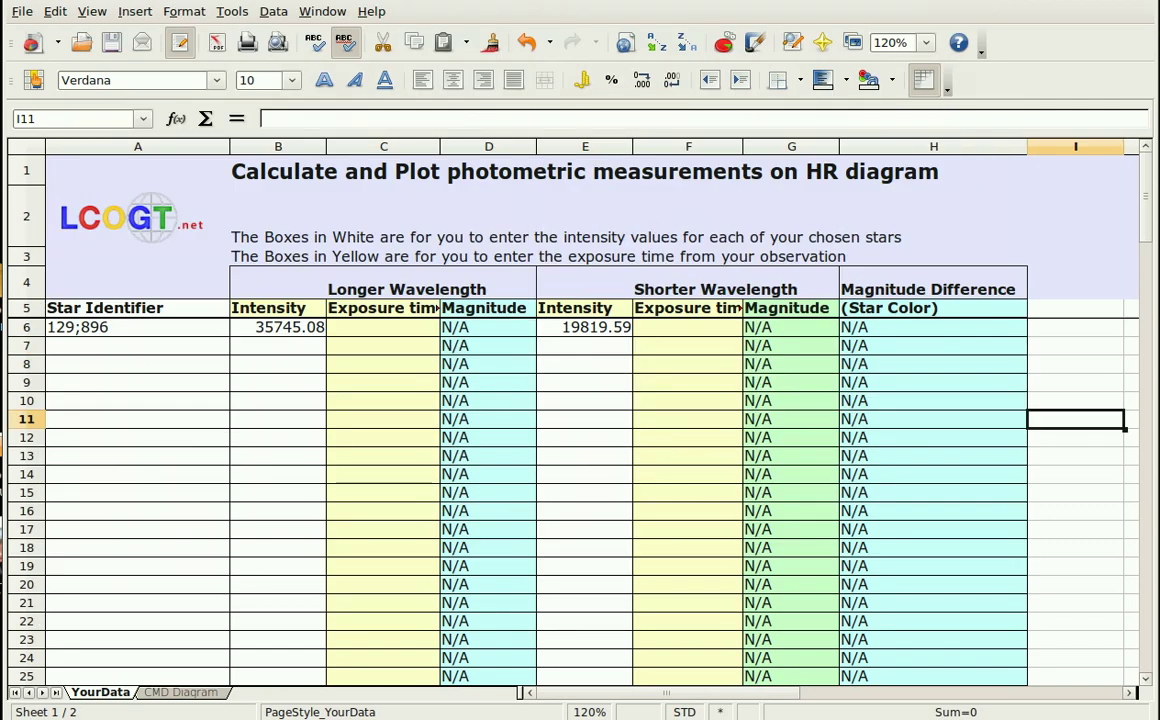
Step: Enter the second star's identifier 315;872 in cell A7
left_click_drag(363, 719, 362, 476)
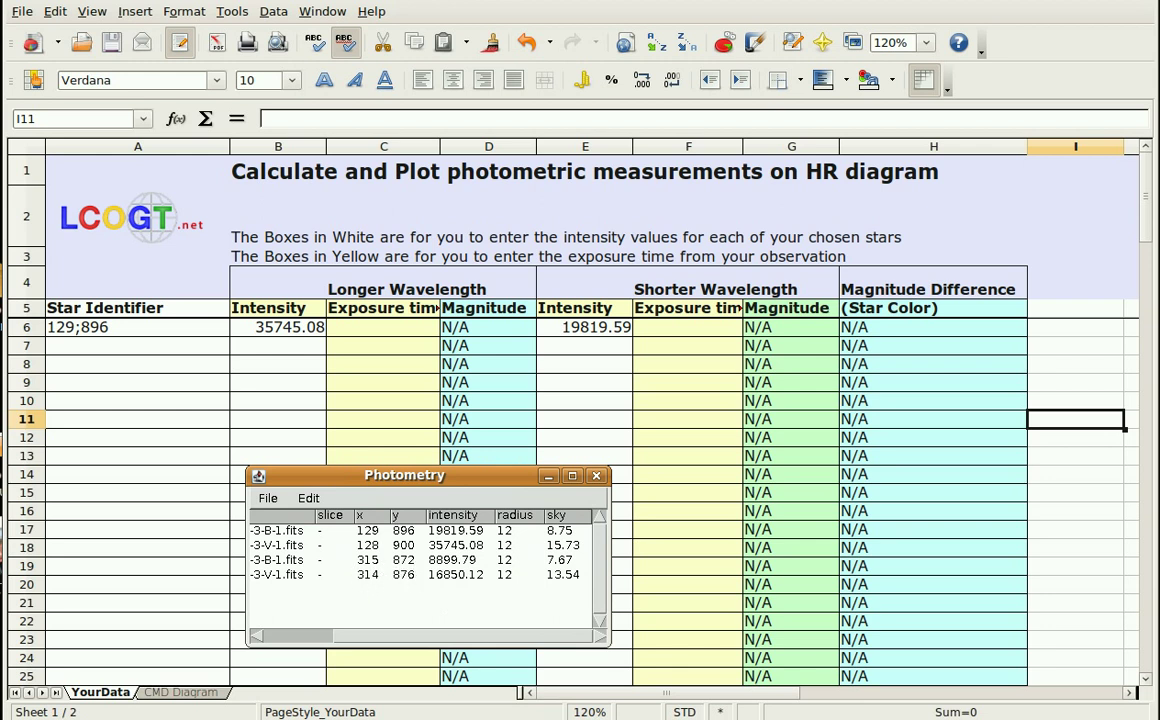
left_click_drag(462, 477, 330, 719)
left_click(108, 353)
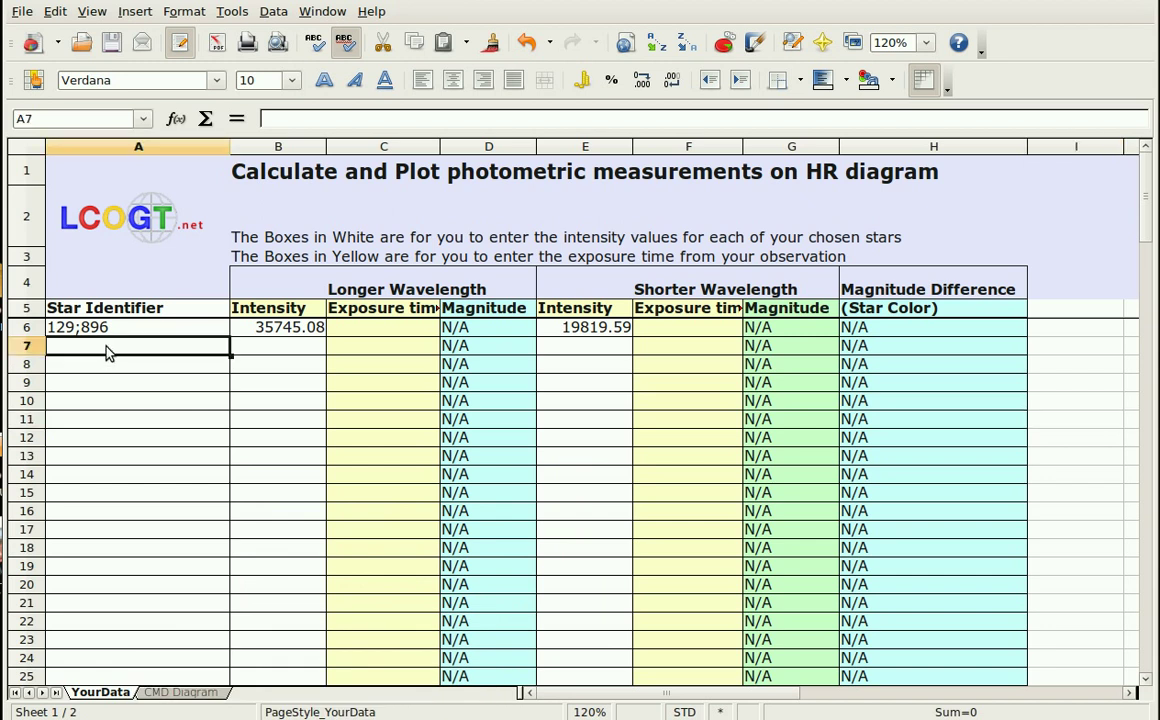
type("3156")
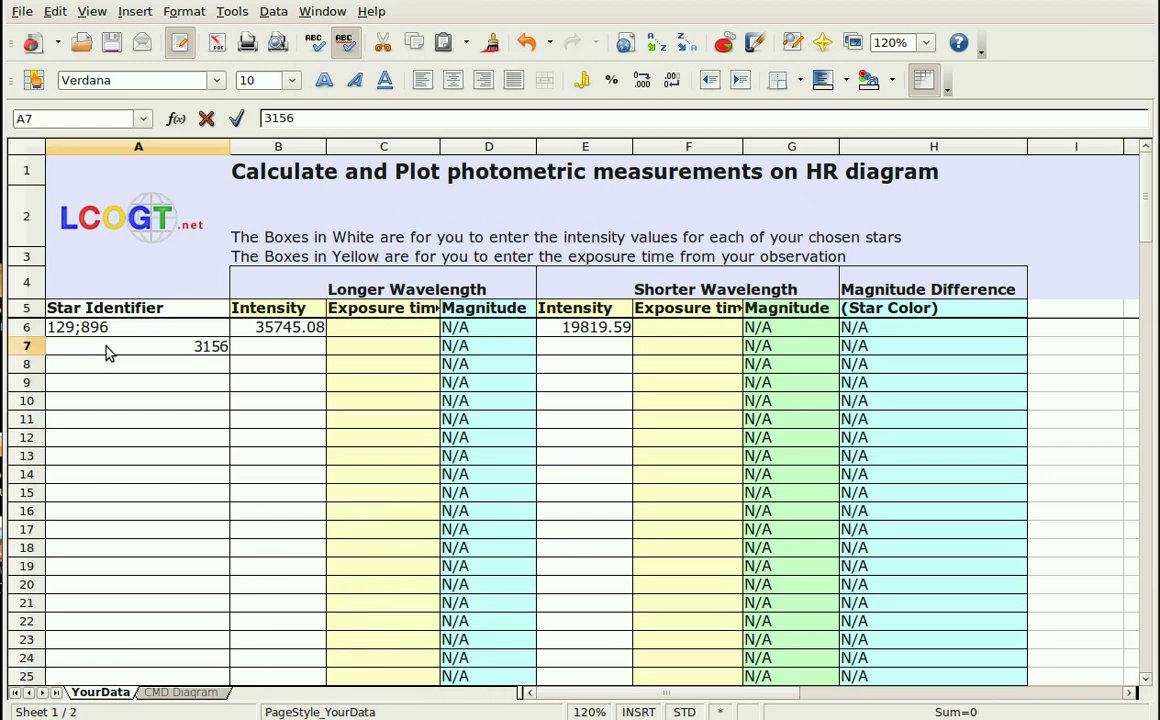
key("BackSpace")
type(";872")
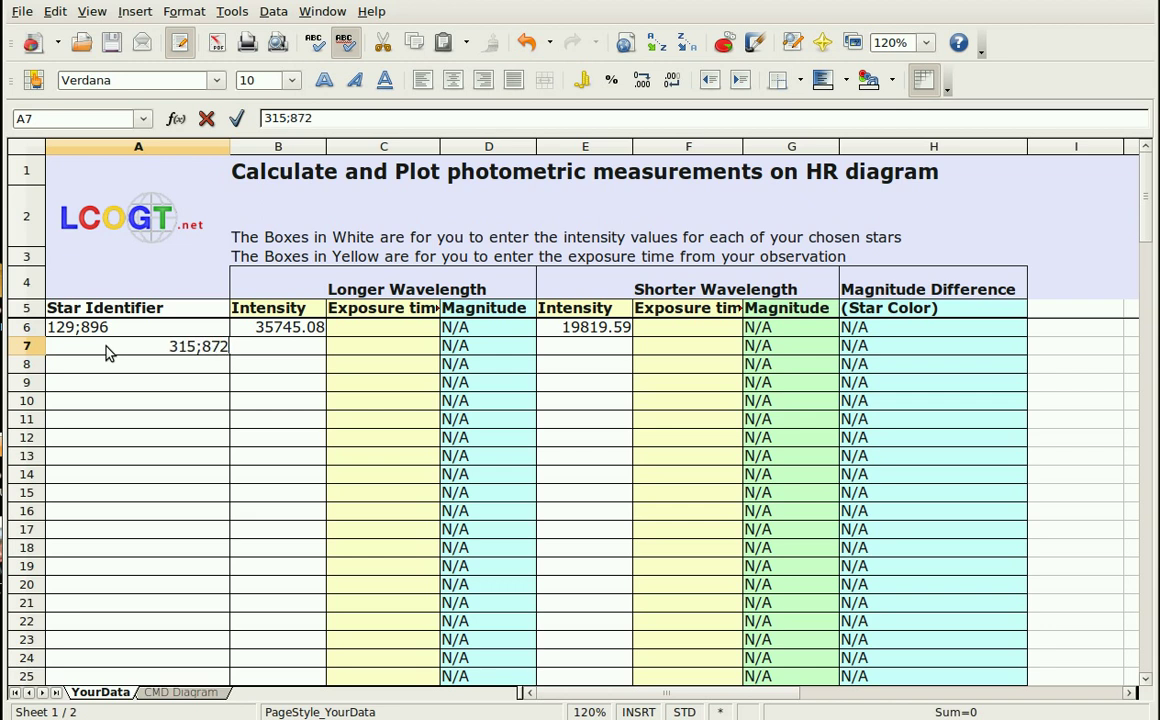
left_click(286, 349)
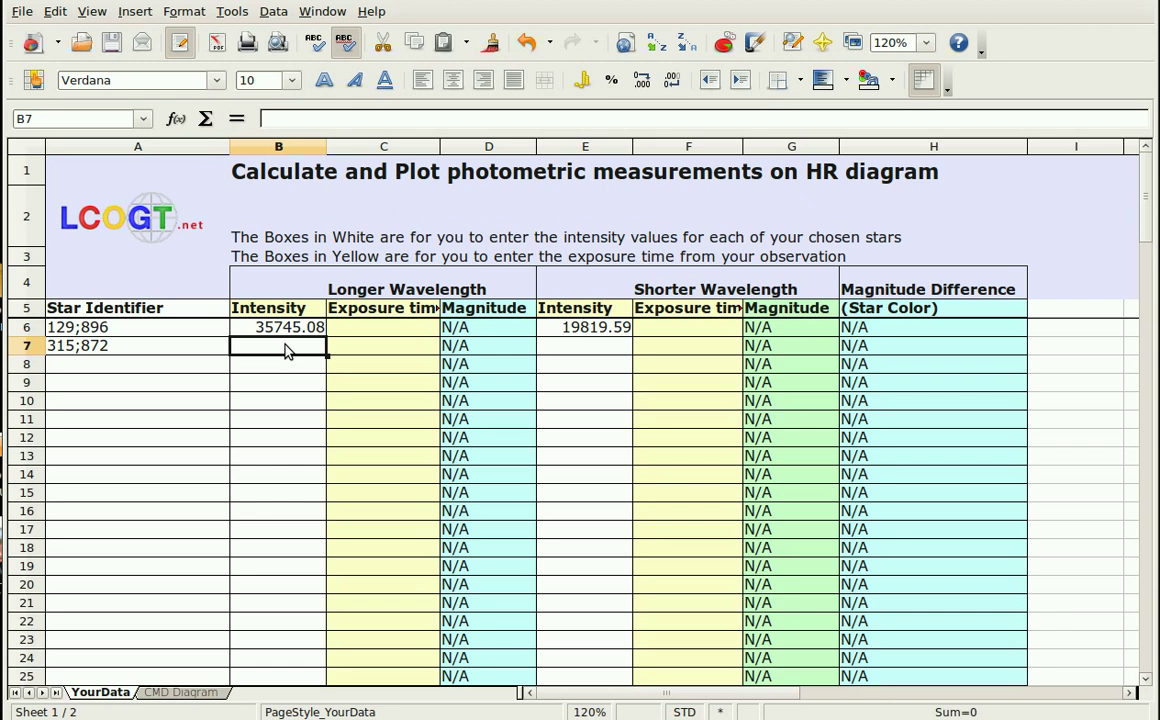
Step: Enter intensities 16850.12 in B7 and 8899.79 in E7
type("1")
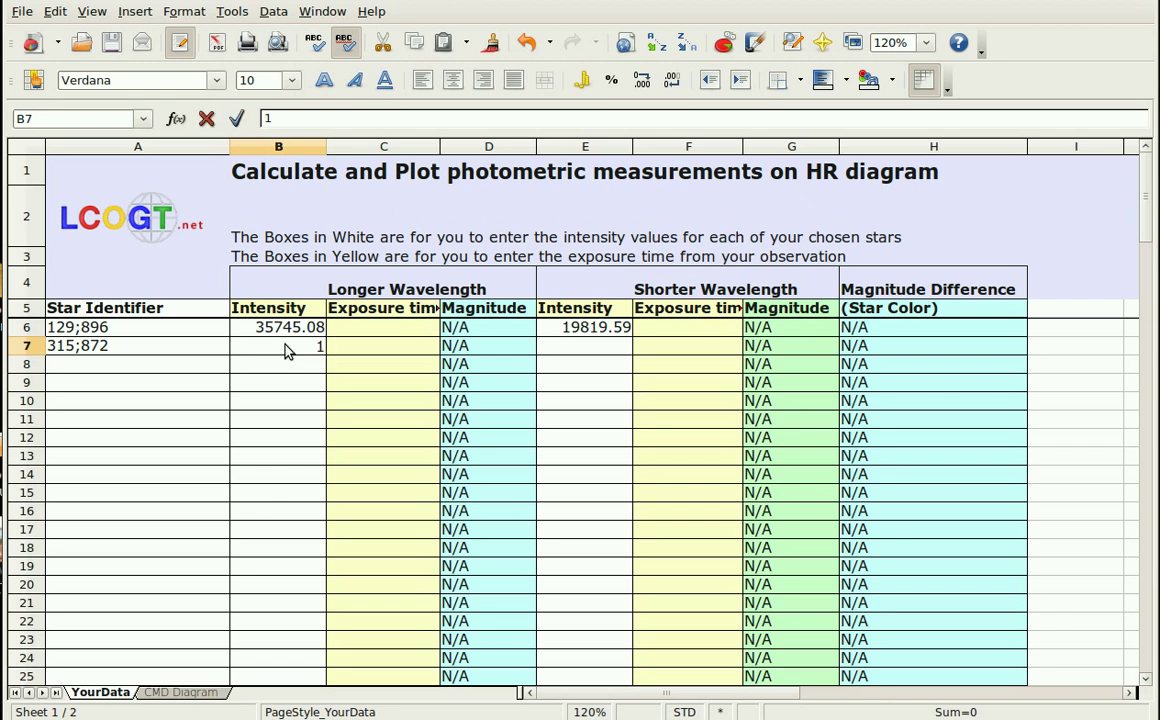
type("6850")
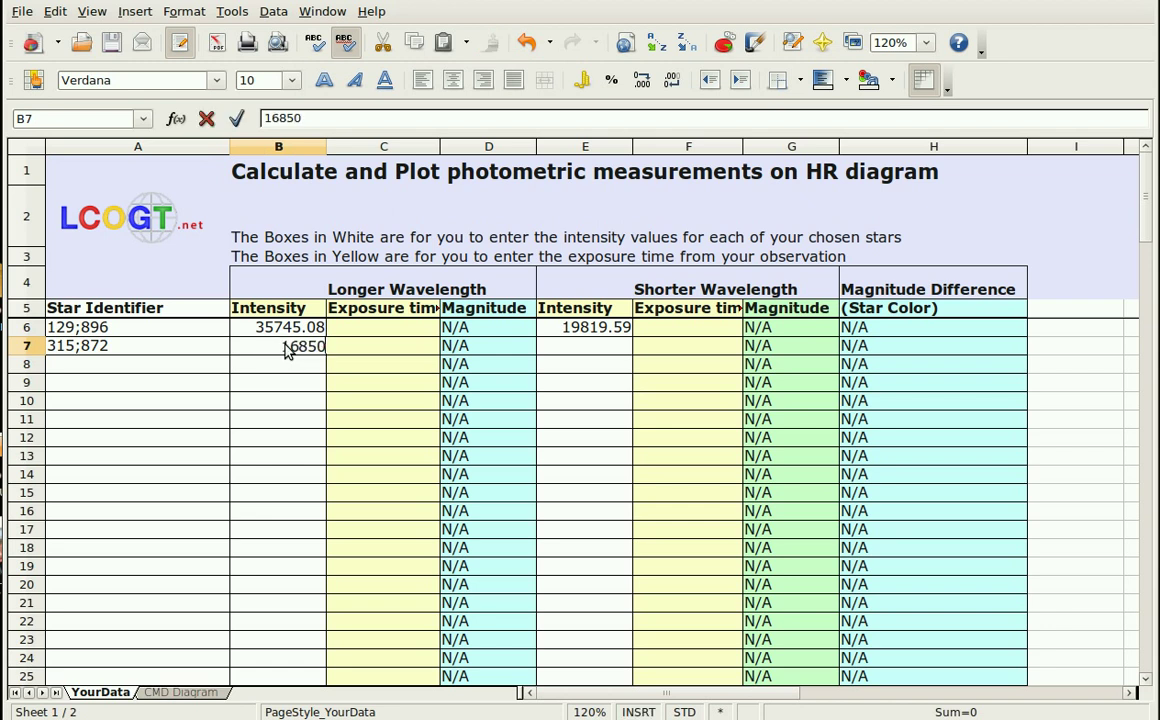
type(".12")
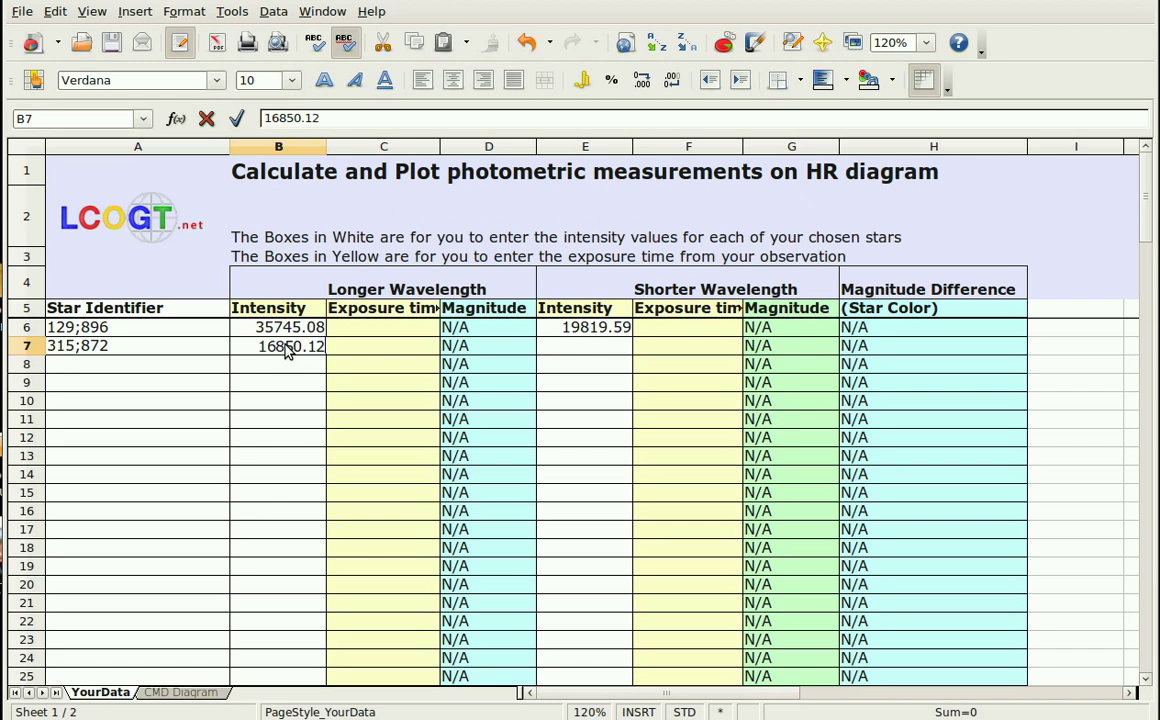
left_click(585, 349)
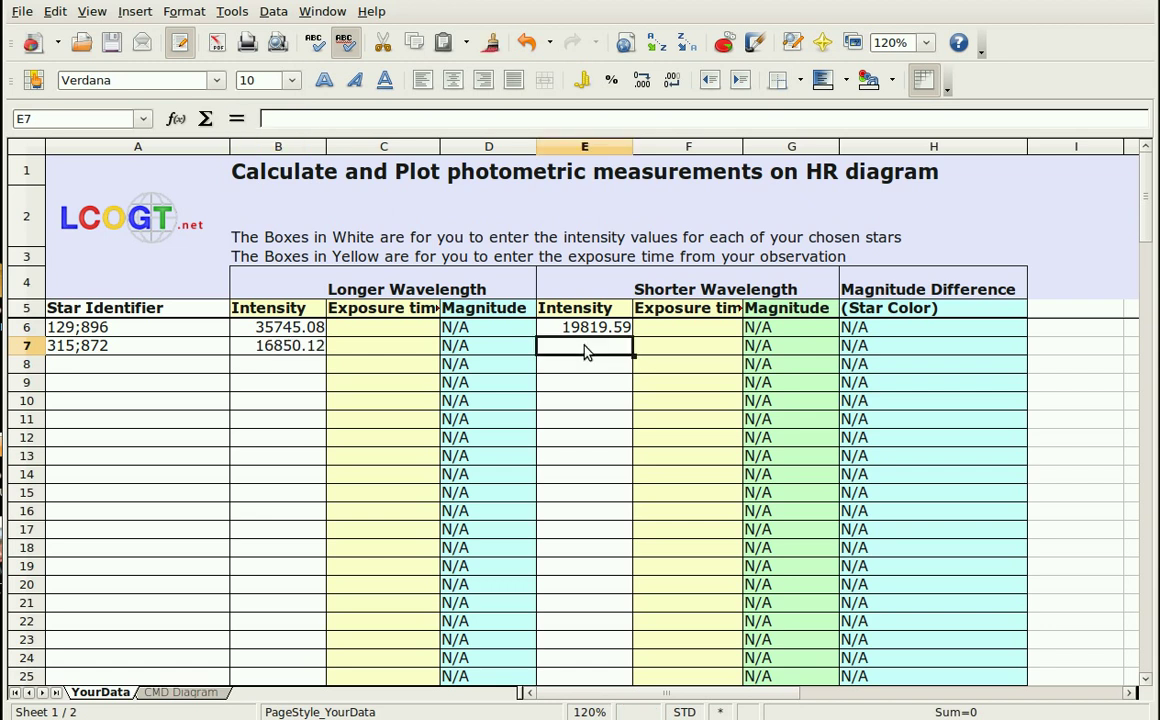
type("88")
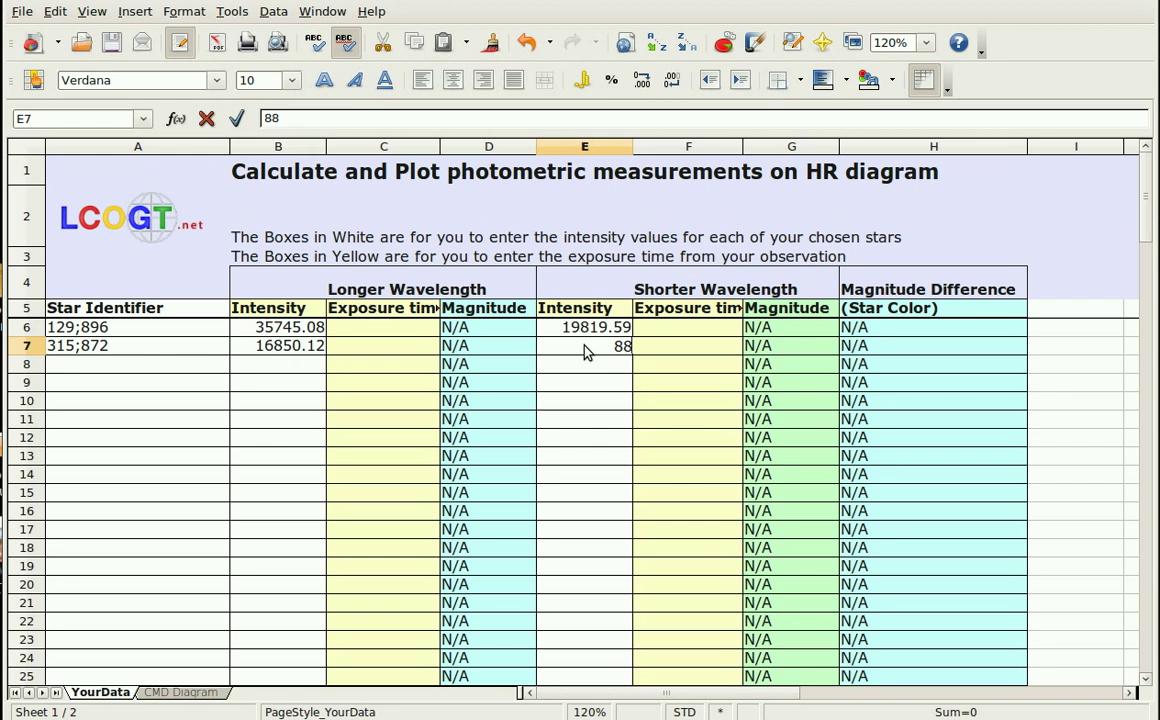
type("99.79")
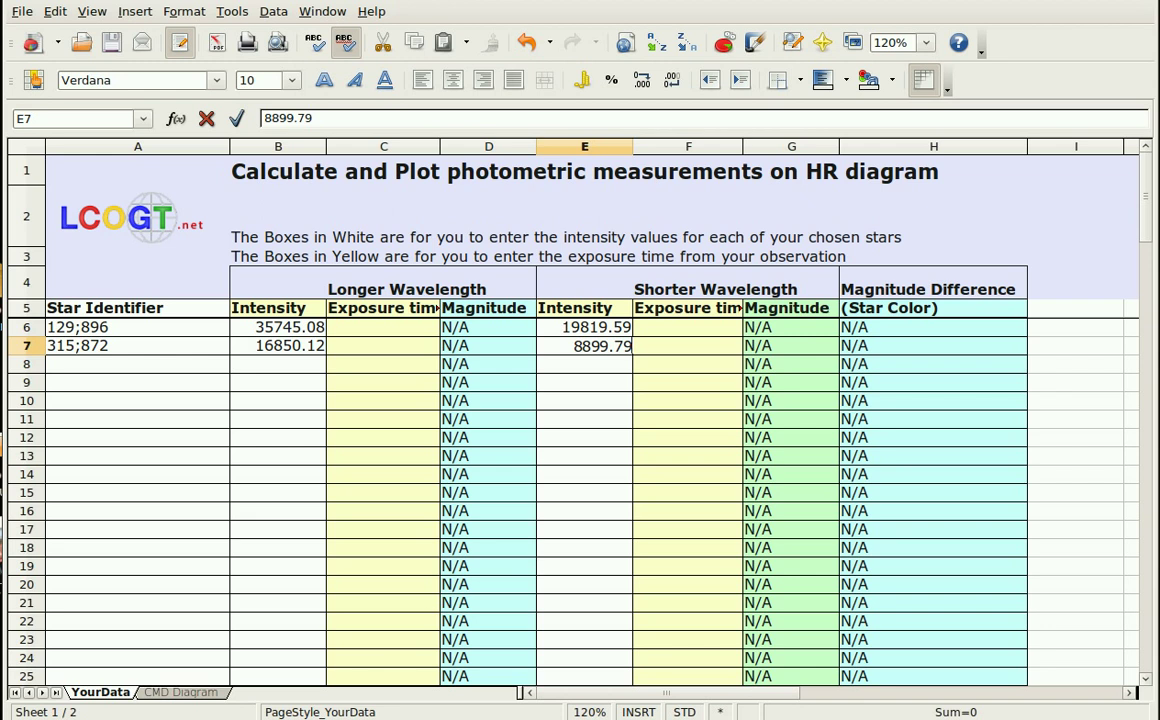
key("alt+Tab")
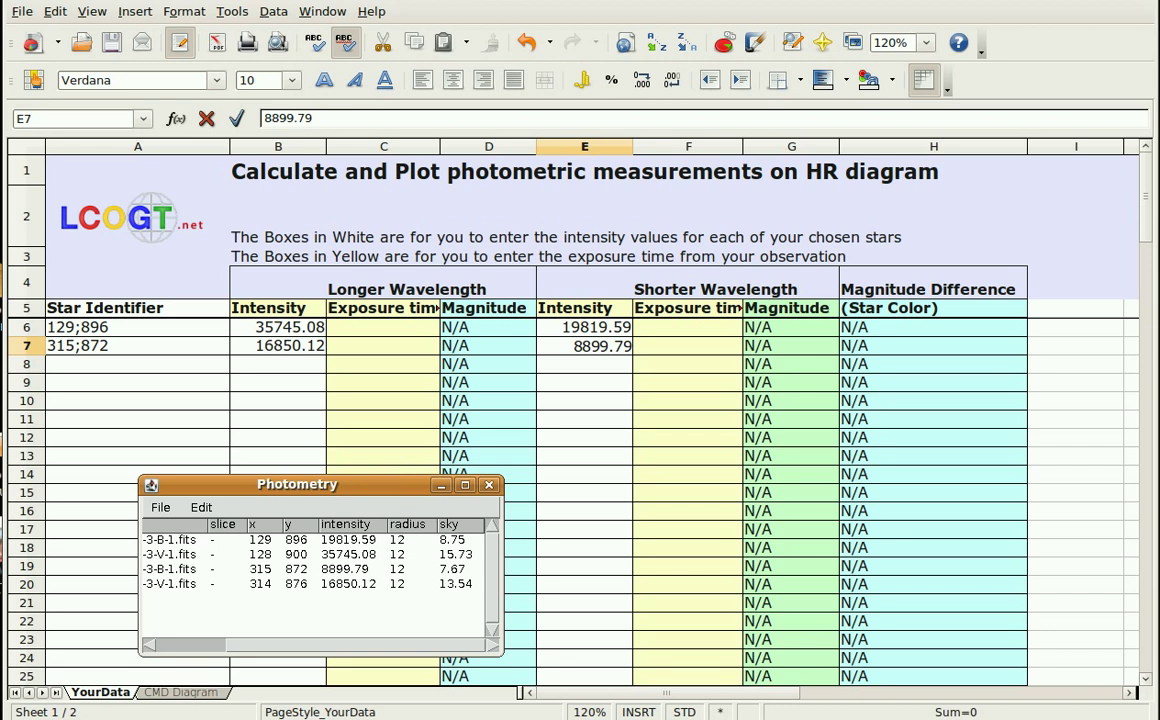
Step: Measure stars near 121,731, 154,591 and 370,578 in both B and V images
key("alt+Tab")
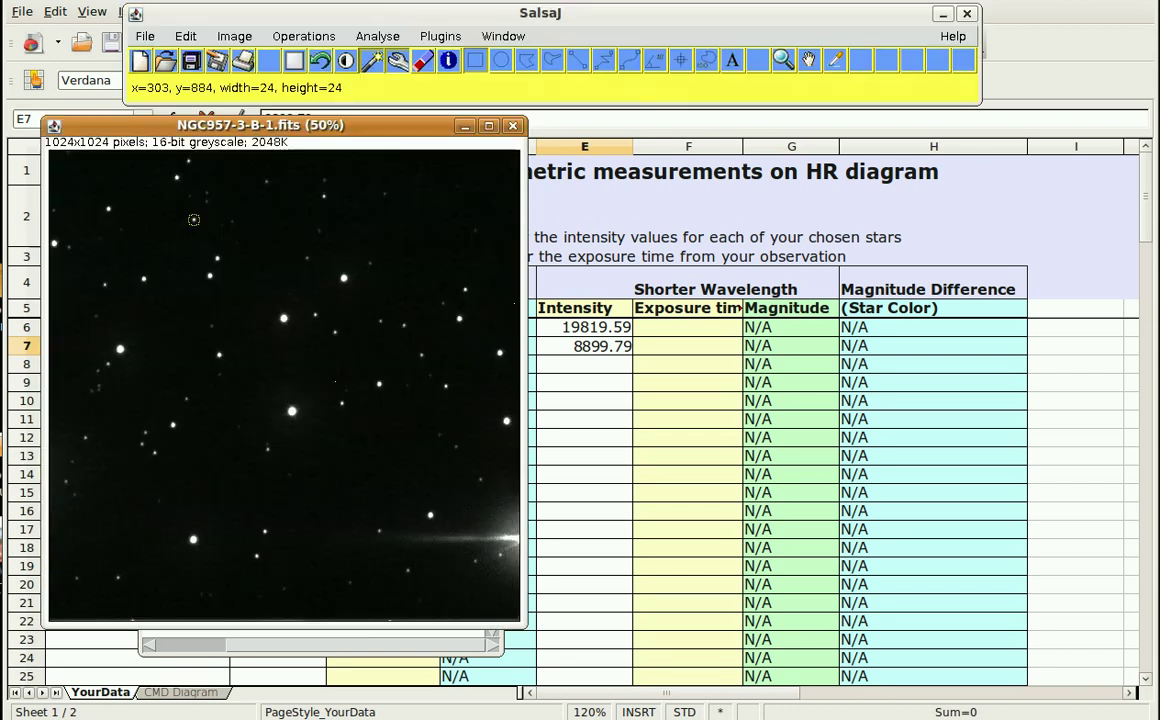
key("alt+Tab")
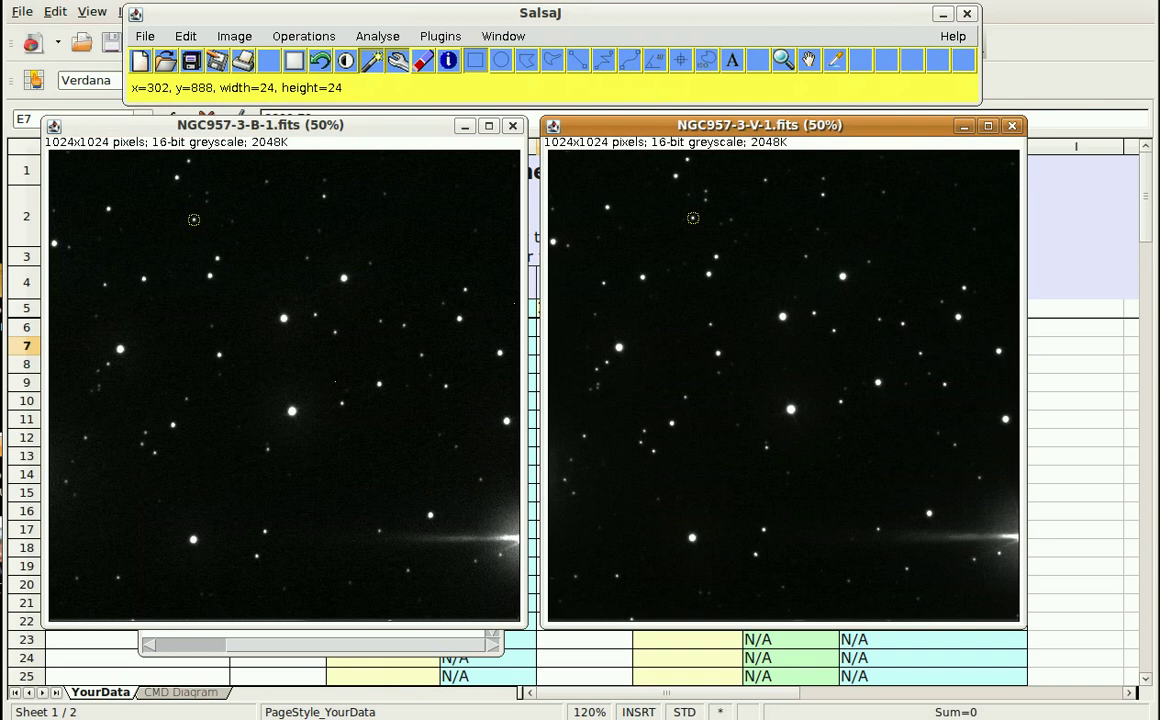
key("alt+Tab")
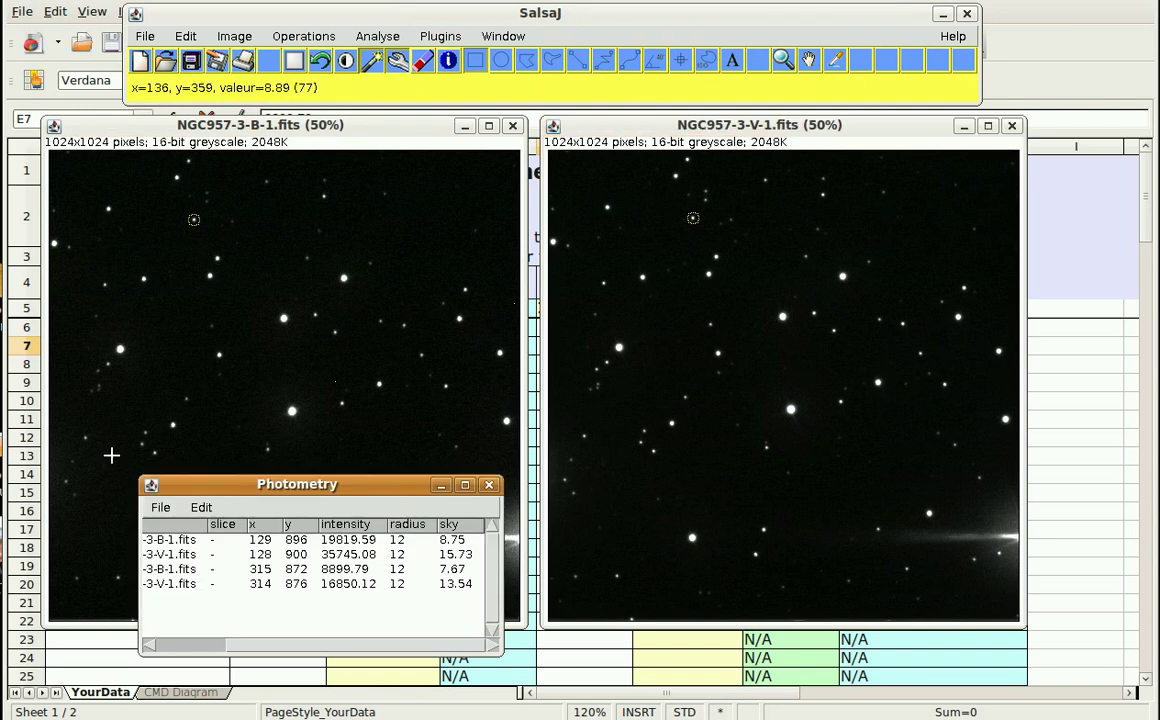
left_click(105, 285)
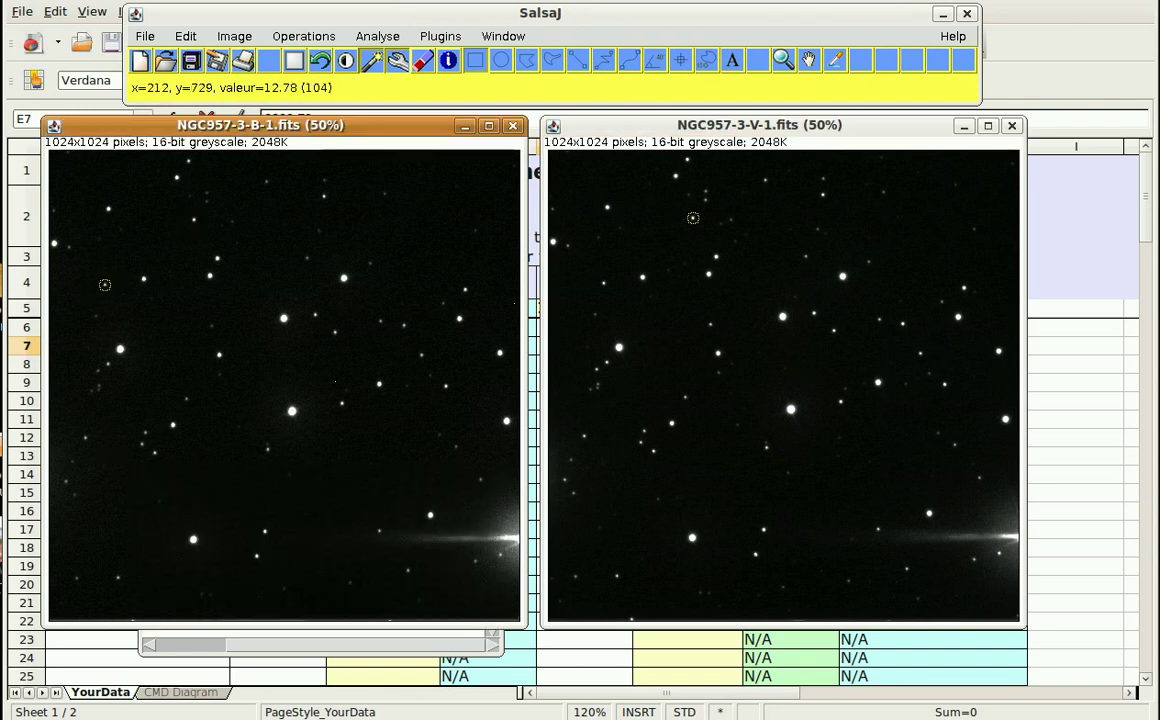
left_click(604, 285)
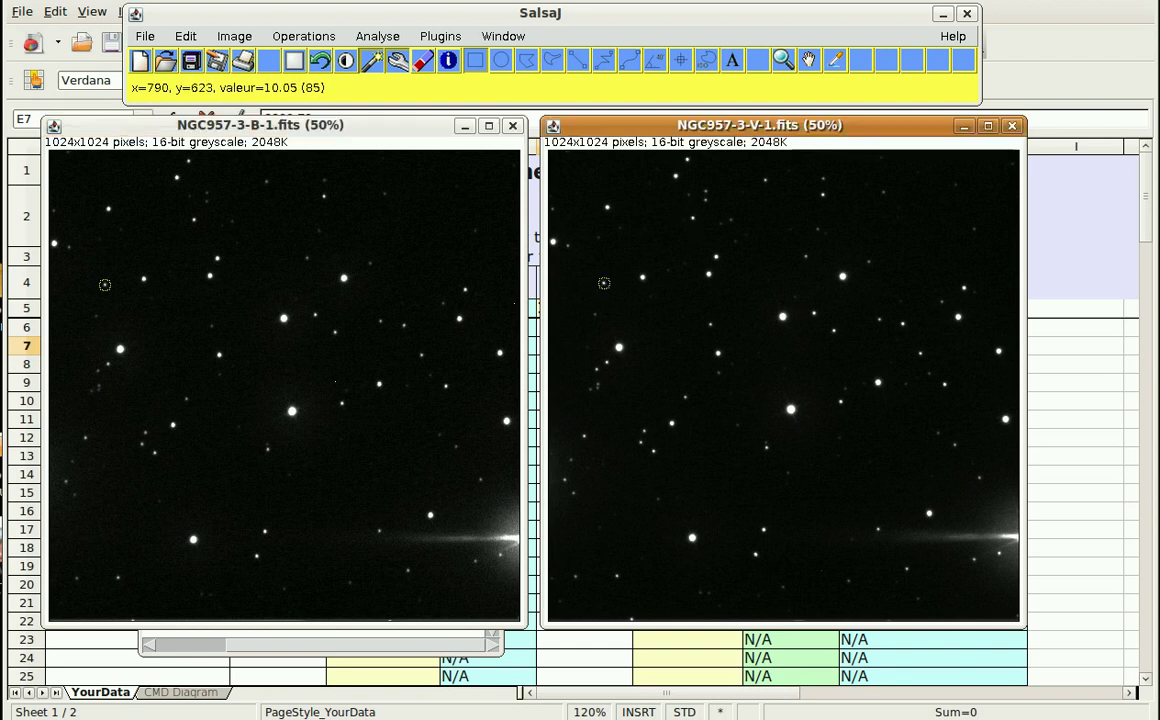
left_click(120, 348)
left_click(619, 347)
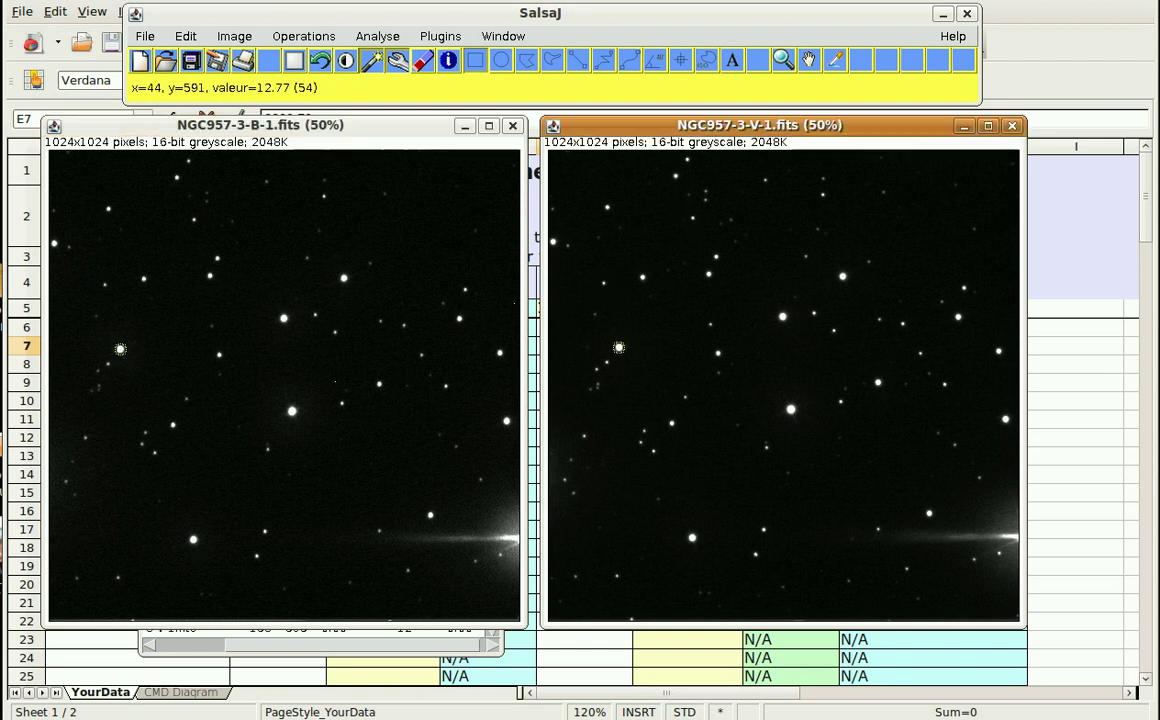
left_click(219, 354)
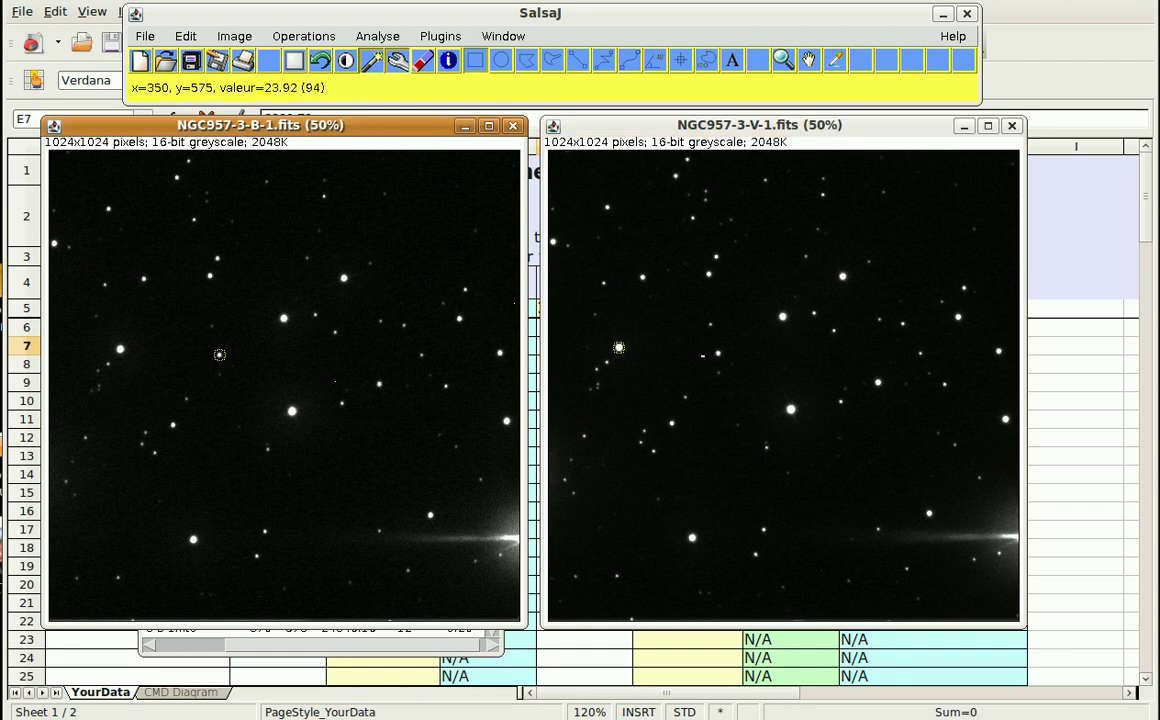
left_click(718, 353)
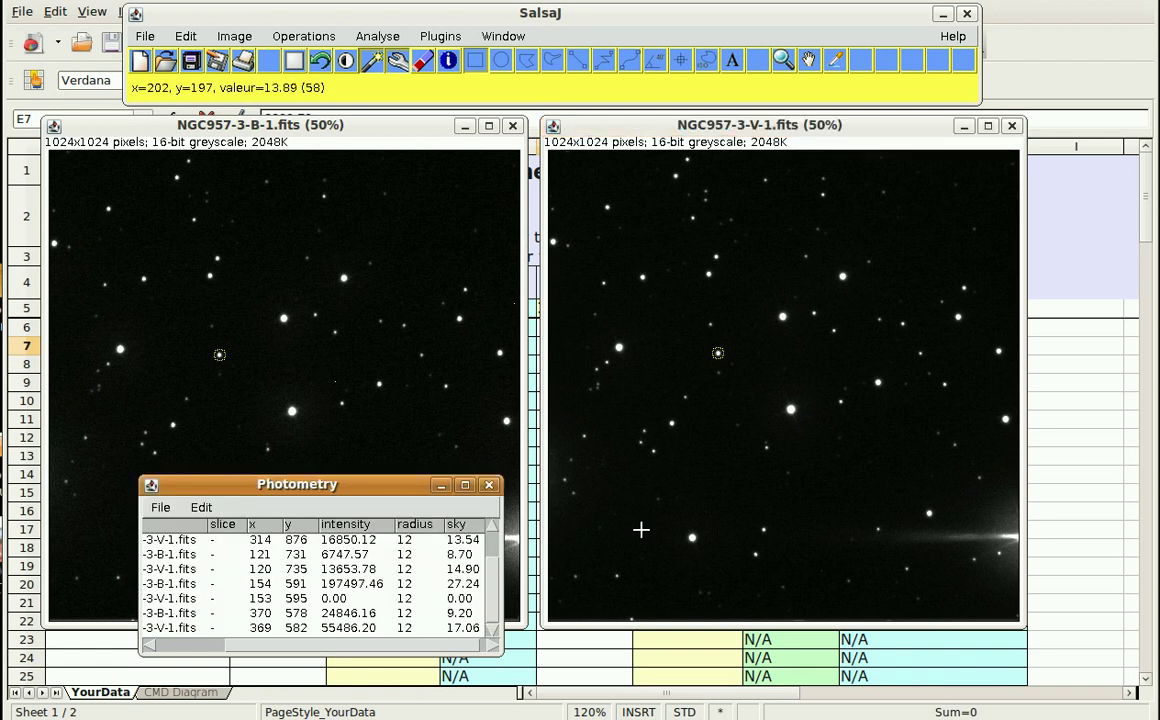
left_click_drag(376, 494, 357, 251)
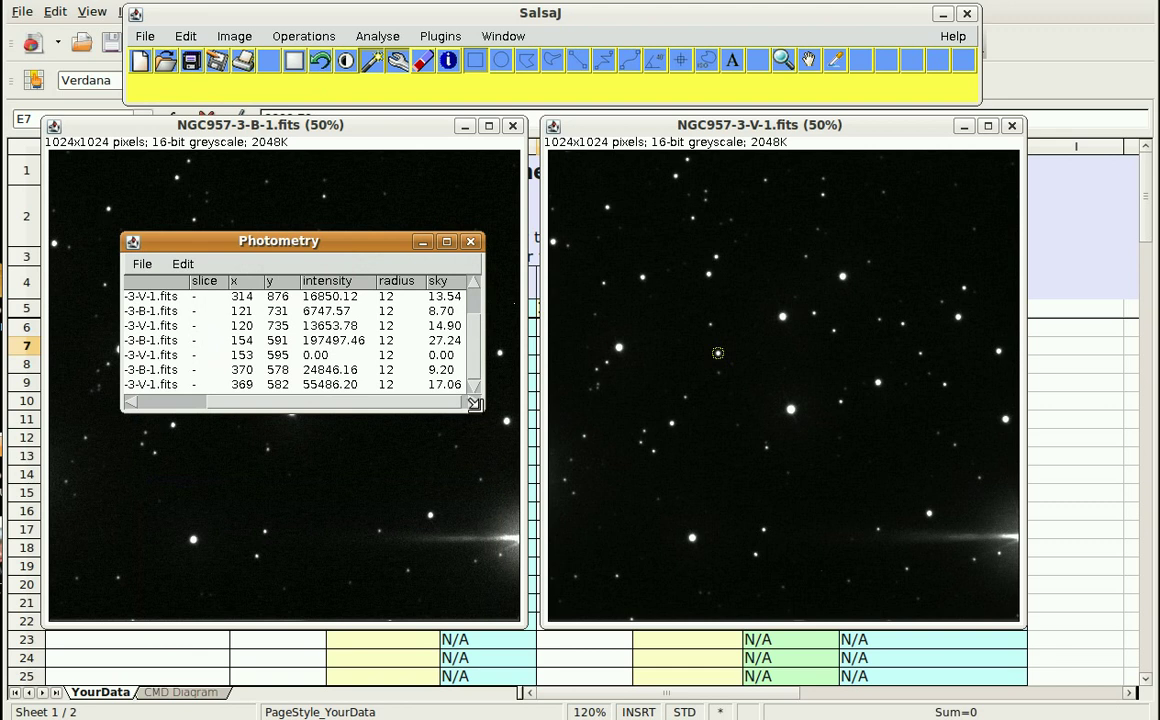
left_click_drag(472, 403, 838, 645)
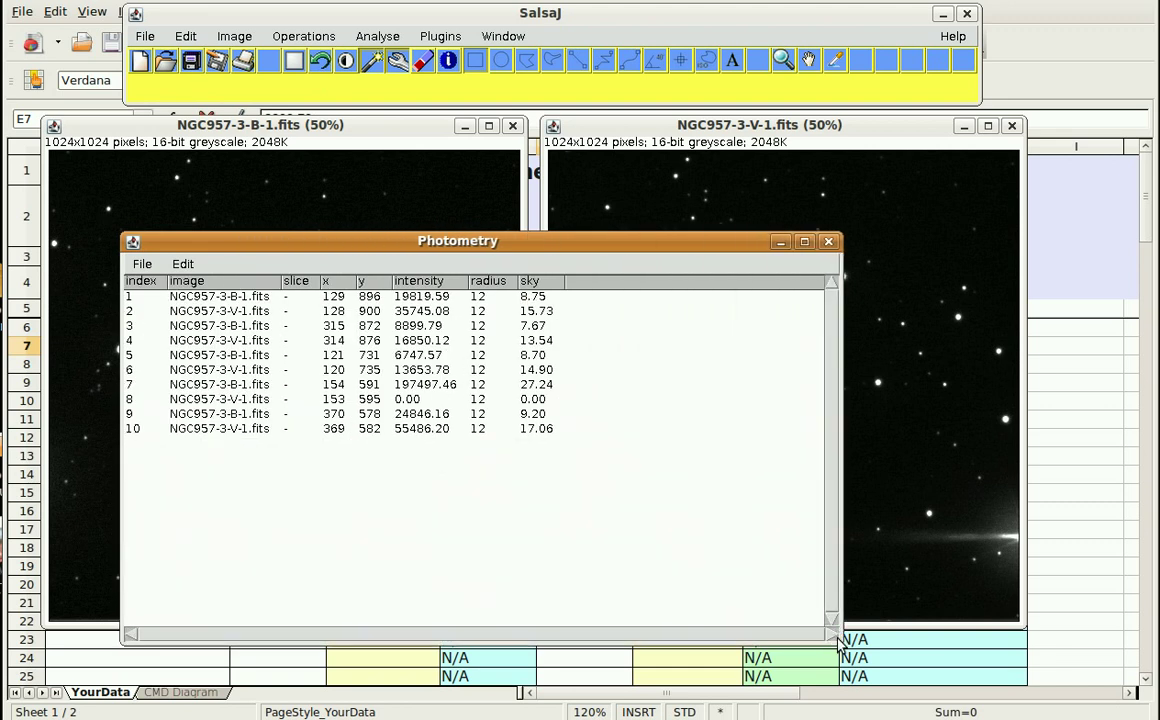
Step: Copy all ten photometry lines with Edit > Copy All and return to the YourData spreadsheet
left_click(141, 263)
mouse_move(182, 265)
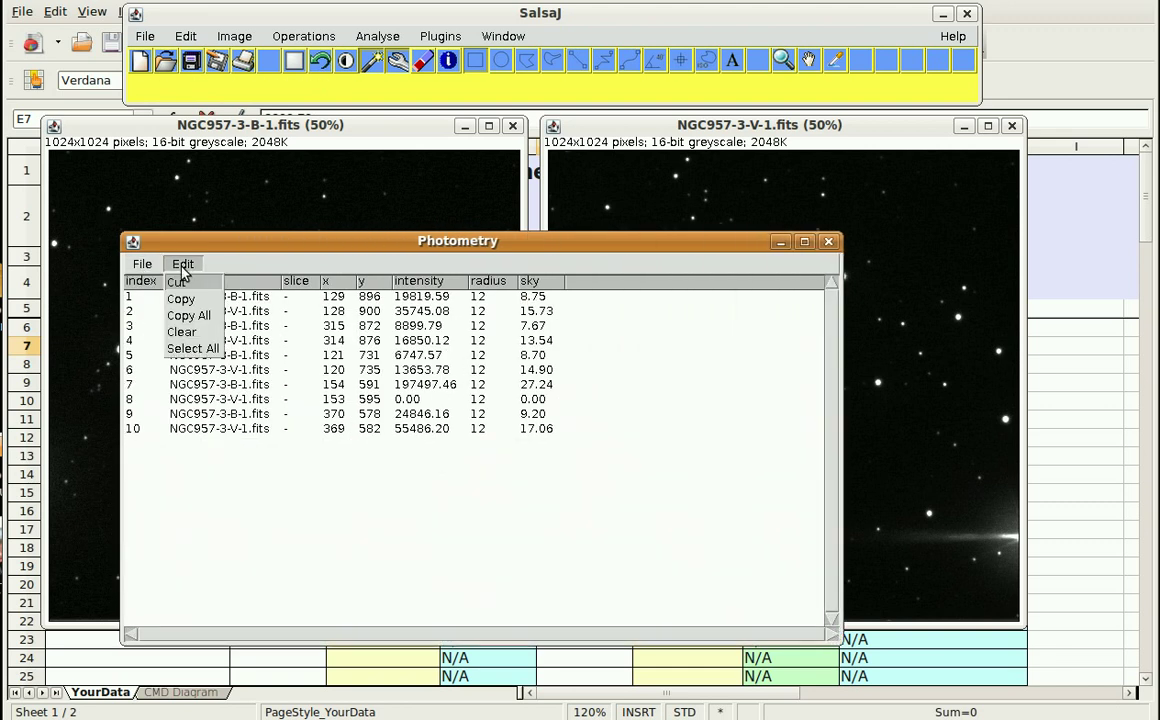
left_click(192, 316)
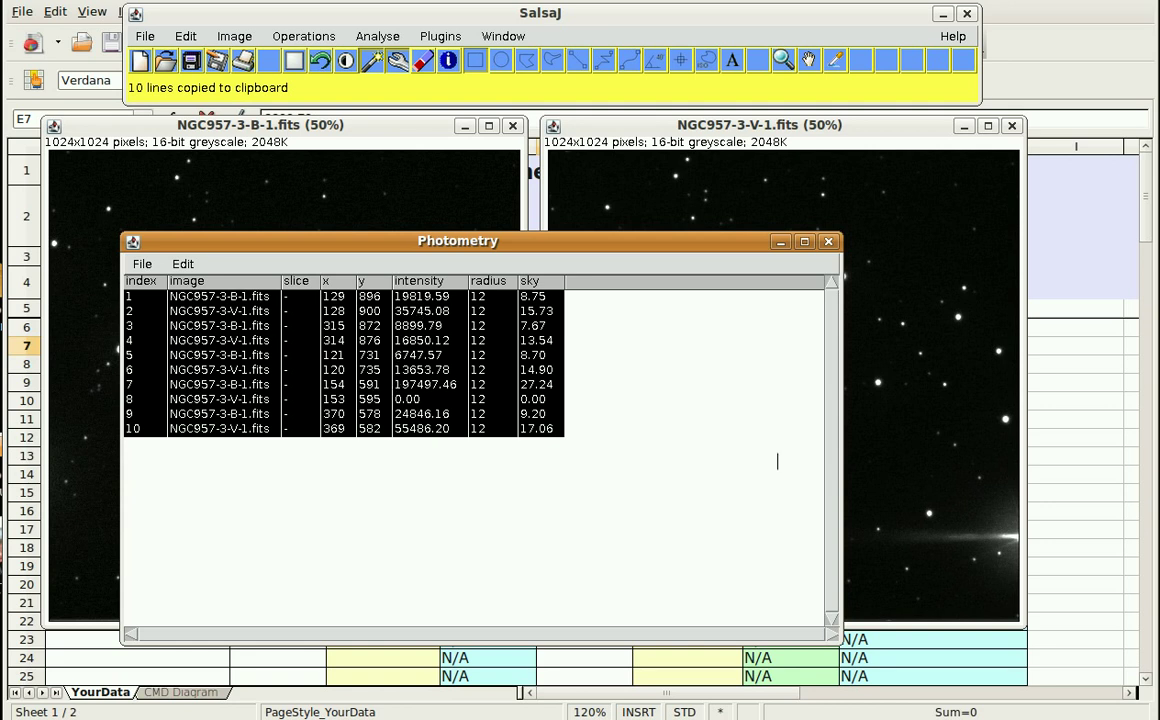
left_click(1065, 308)
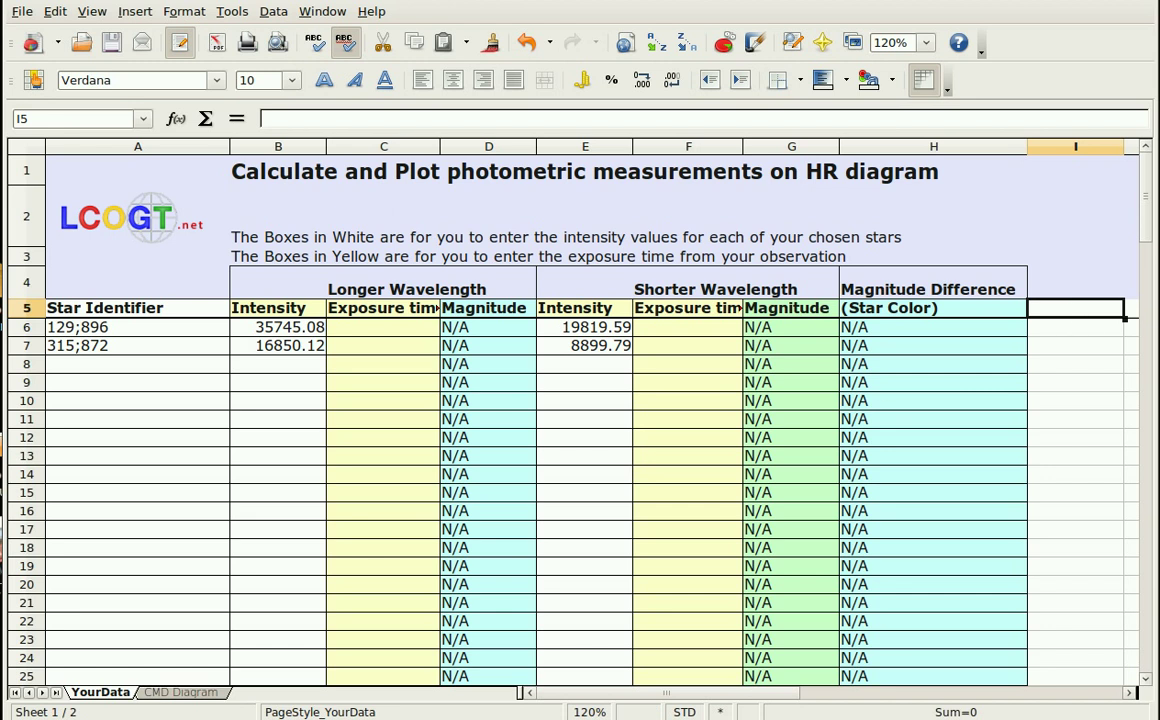
Step: Maximize the CMD for NGC957-3 example workbook and check its exposure time of 10 in C6, then return to SalsaJ
key("alt+Tab")
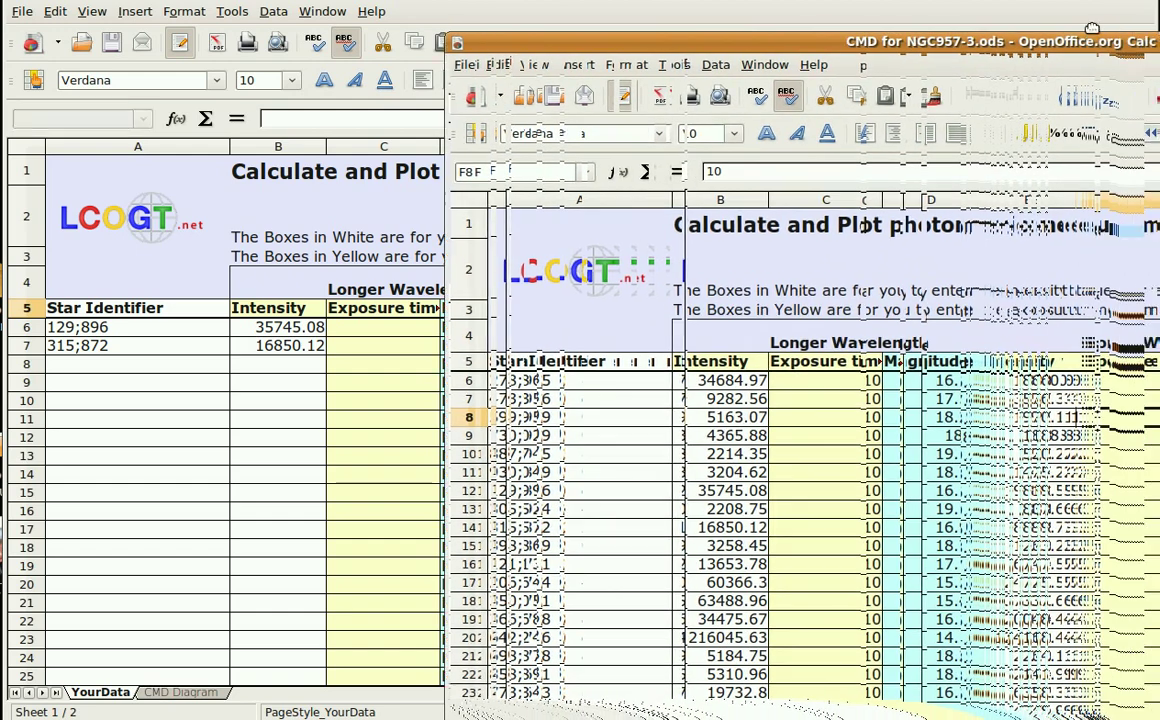
left_click_drag(872, 42, 872, 7)
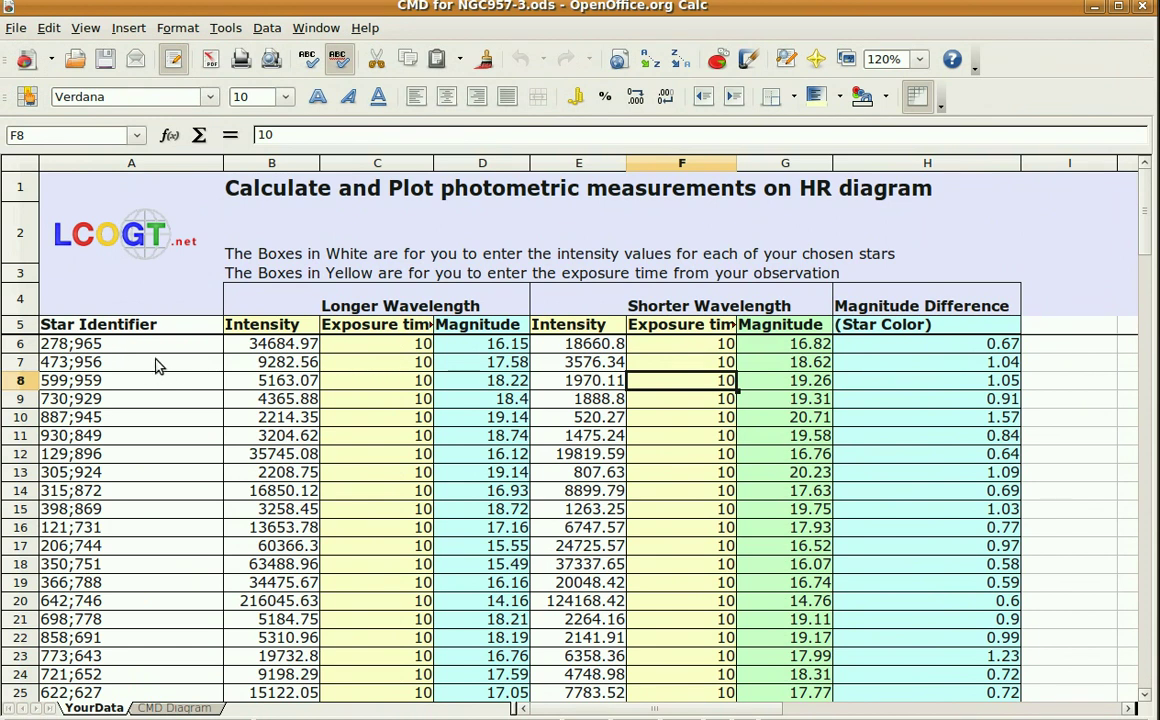
scroll(158, 355, "down", 6)
scroll(160, 357, "up", 6)
left_click(375, 348)
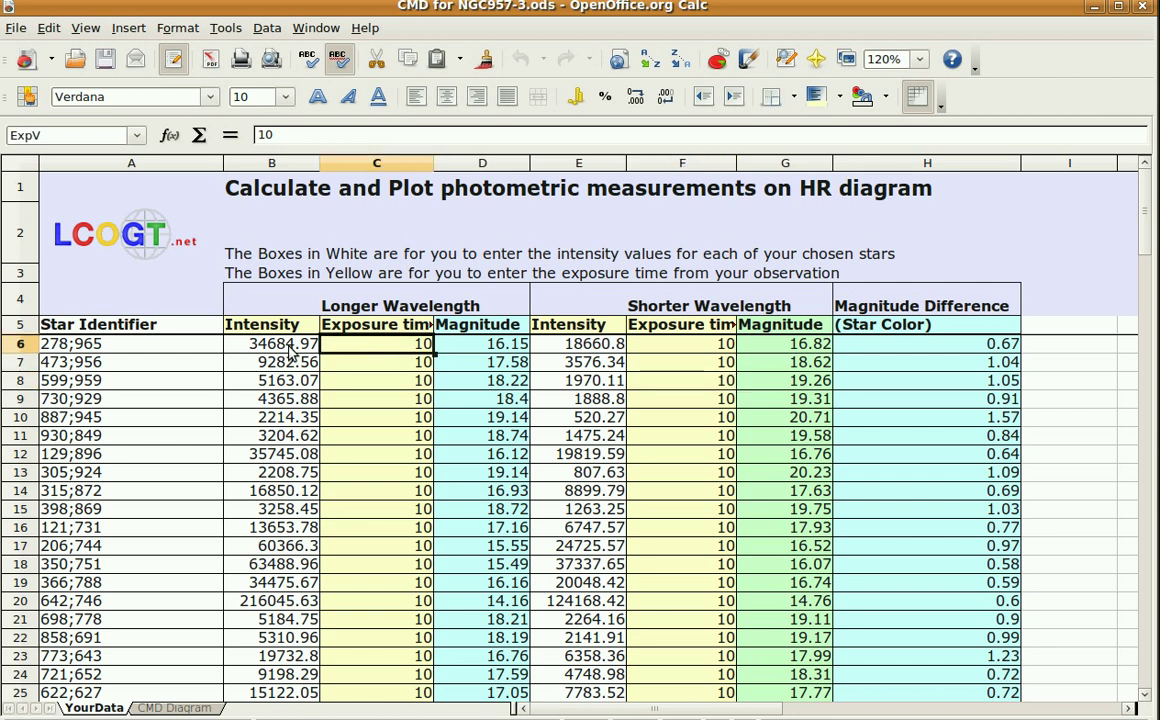
left_click(290, 345)
left_click(377, 343)
key("alt+Tab")
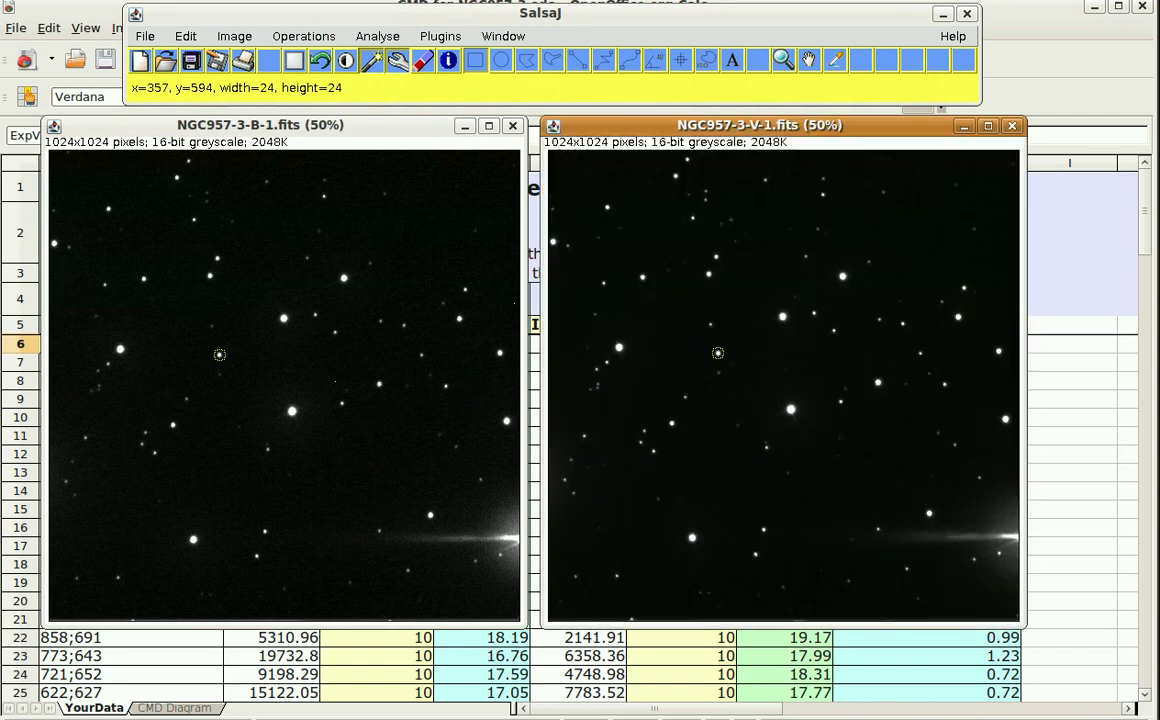
Step: Show the V image's header info to confirm the 10-second EXPTIME, then return to the YourData sheet
left_click(230, 37)
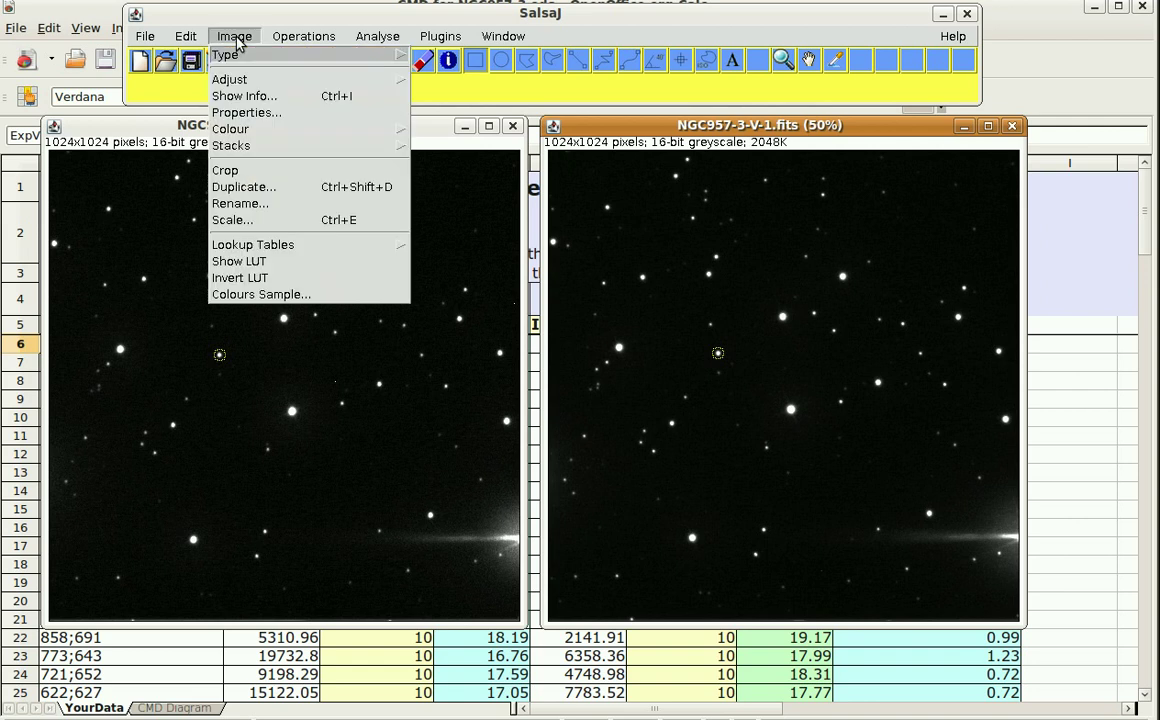
left_click(250, 95)
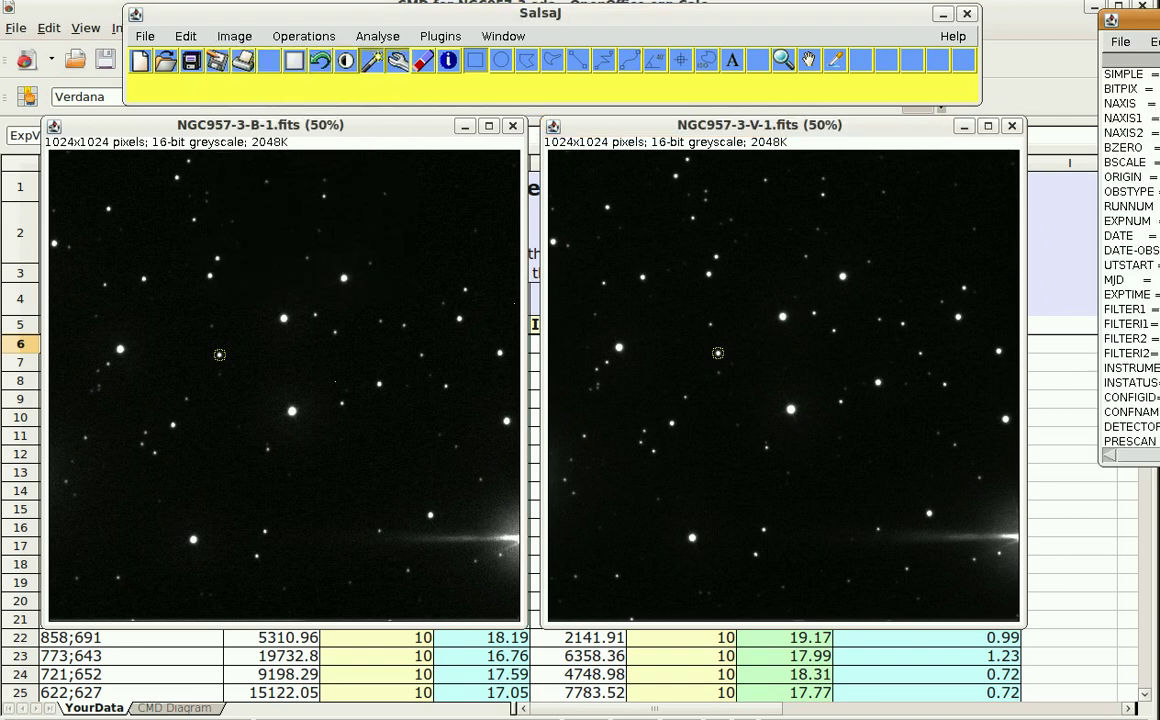
left_click_drag(1140, 20, 279, 95)
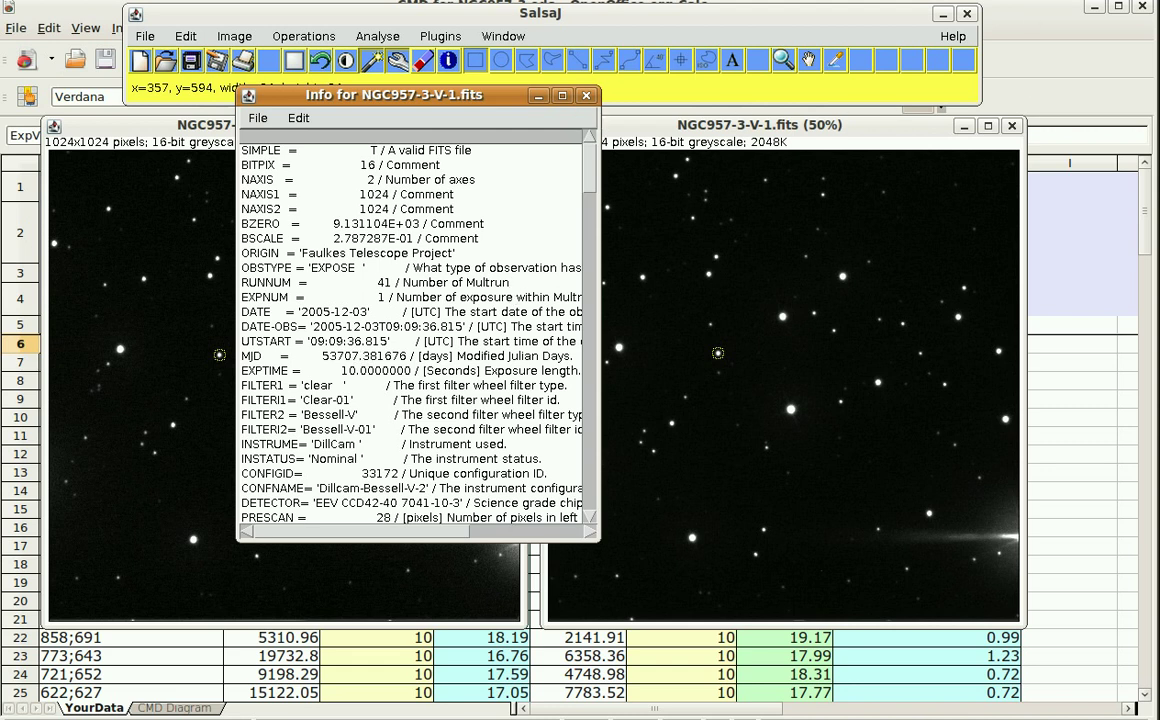
left_click(934, 4)
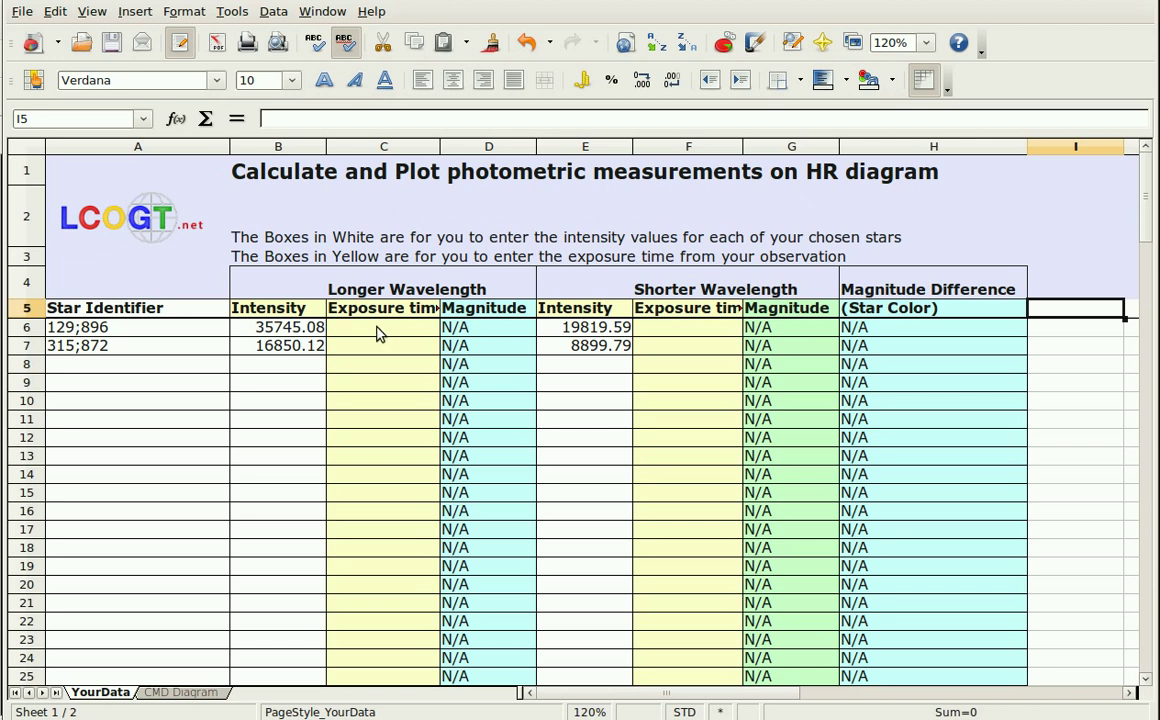
Step: Enter an exposure time of 10 in C6 for the first star, giving magnitude 16.12
left_click(378, 333)
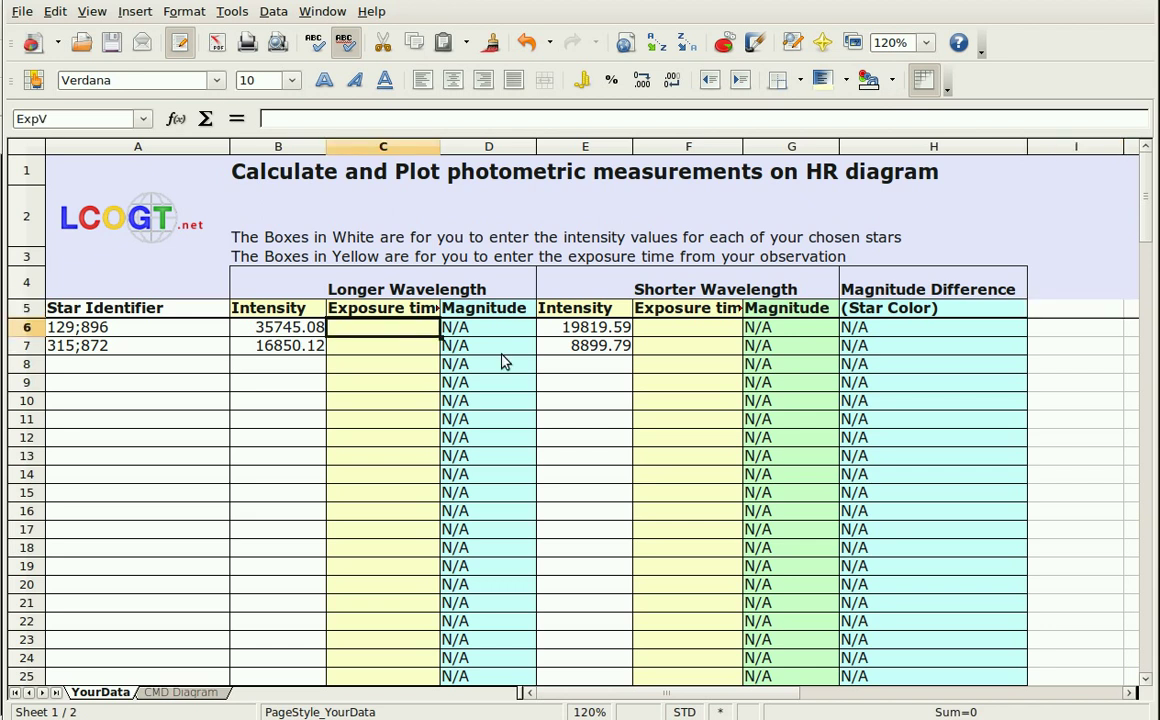
type("10")
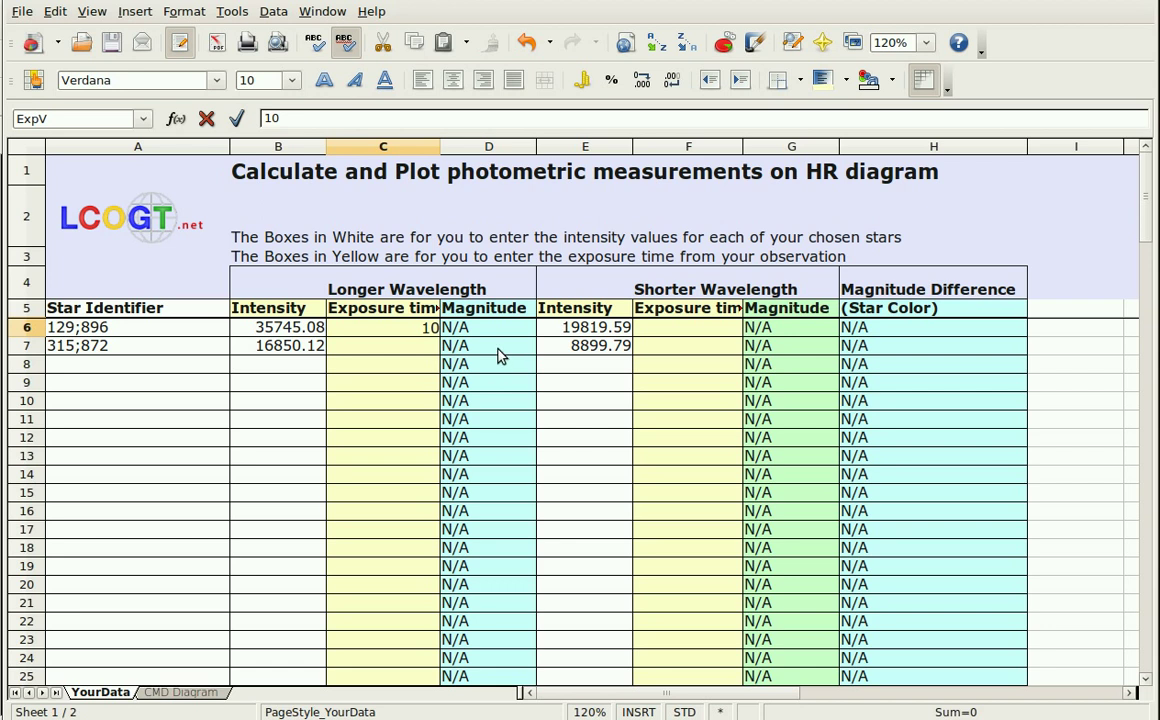
left_click(397, 329)
left_click(479, 329)
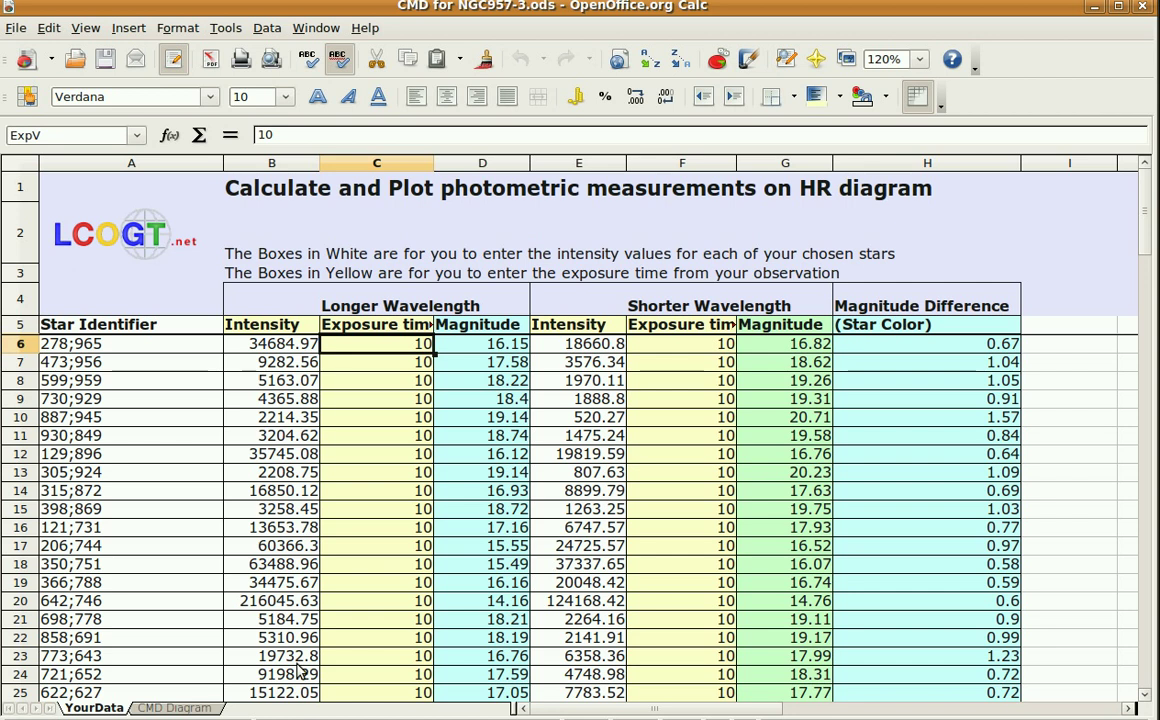
Step: Open the CMD Diagram sheet and scroll down to view the whole colour–magnitude chart
left_click(166, 708)
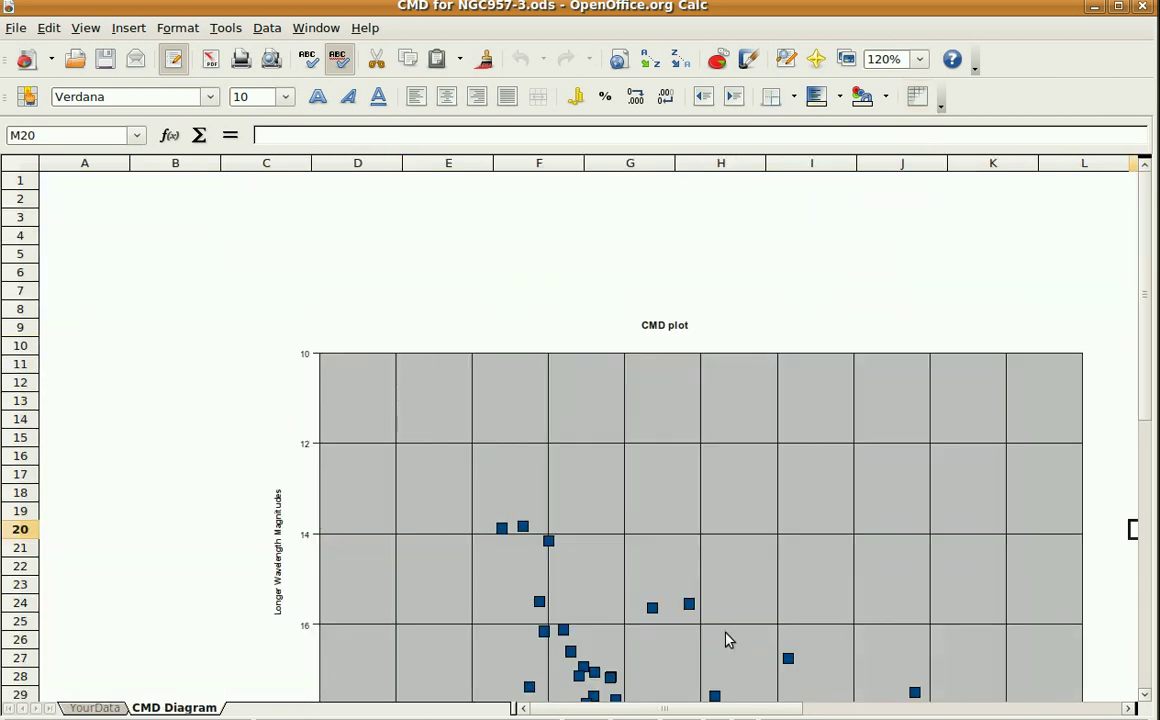
left_click_drag(1146, 300, 1142, 401)
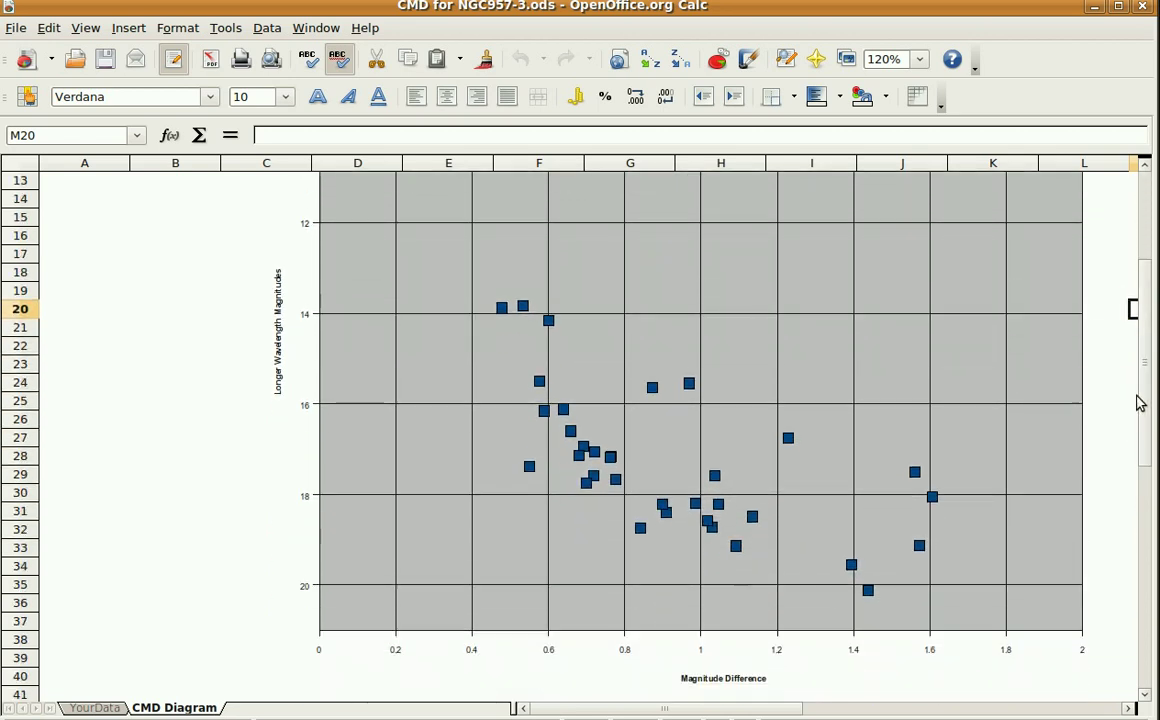